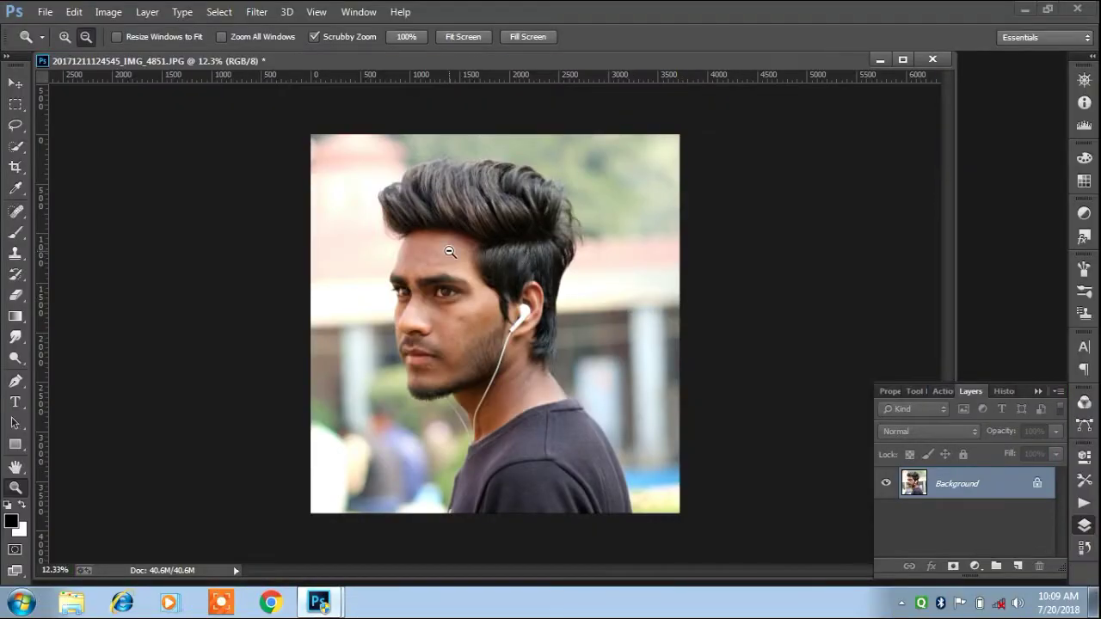
pyautogui.moveTo(449, 251)
pyautogui.mouseDown()
pyautogui.moveTo(519, 275)
pyautogui.moveTo(499, 275)
pyautogui.moveTo(450, 438)
pyautogui.moveTo(521, 438)
pyautogui.moveTo(481, 423)
pyautogui.moveTo(530, 448)
pyautogui.moveTo(430, 393)
pyautogui.mouseUp()
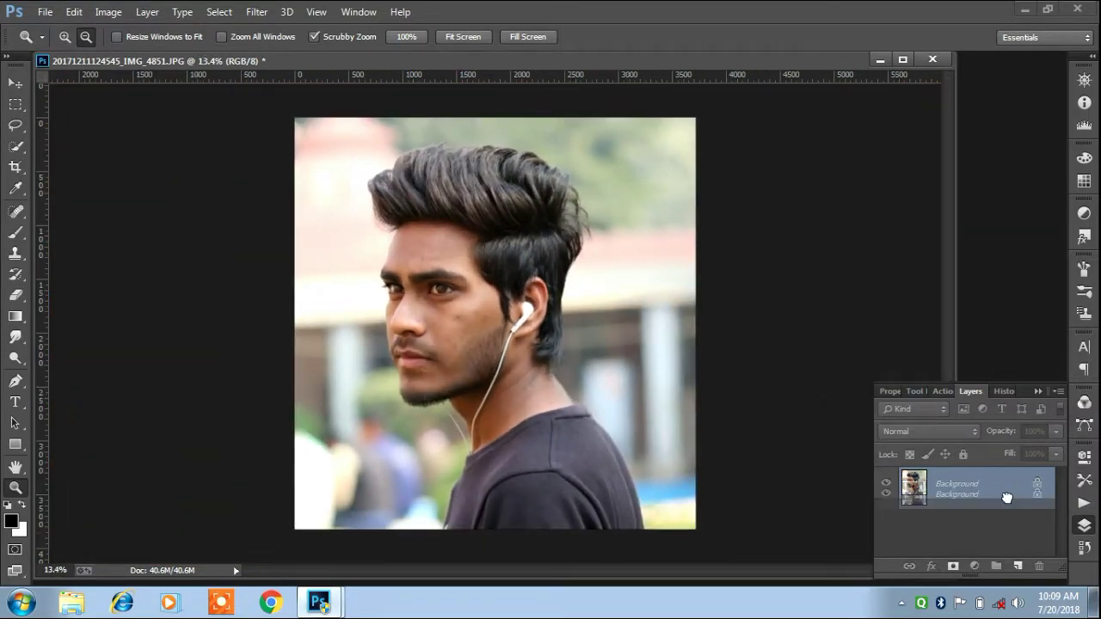
# Duplicate the Background layer and apply Camera Raw Clarity +15, Contrast +15, Highlights -36.
pyautogui.moveTo(1003, 488); pyautogui.dragTo(1018, 566)
pyautogui.click(256, 11)
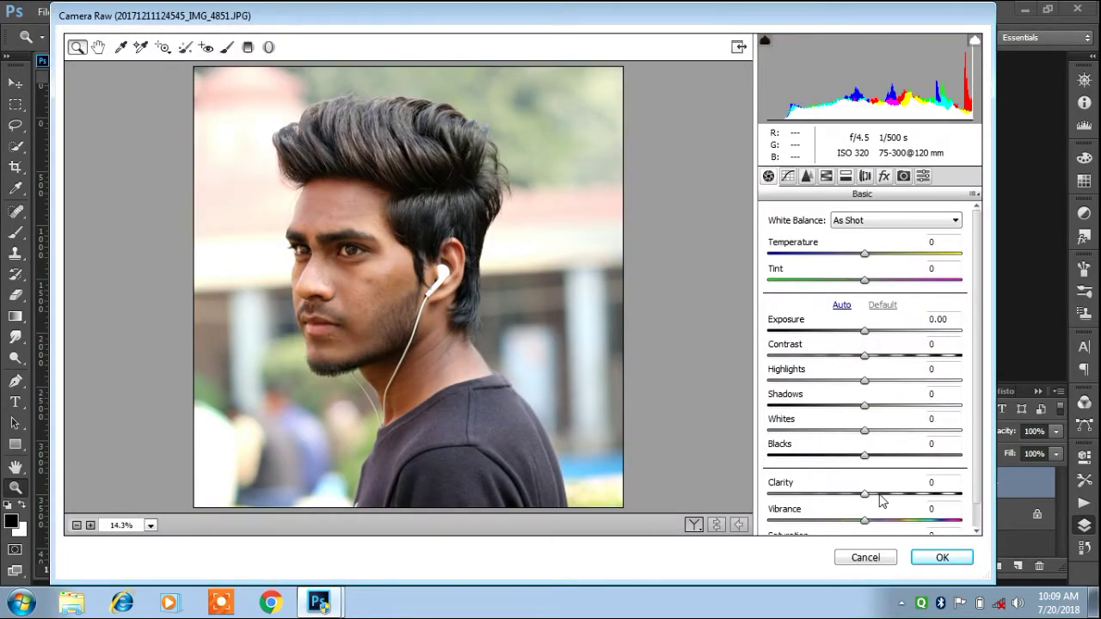
pyautogui.click(880, 495)
pyautogui.click(879, 356)
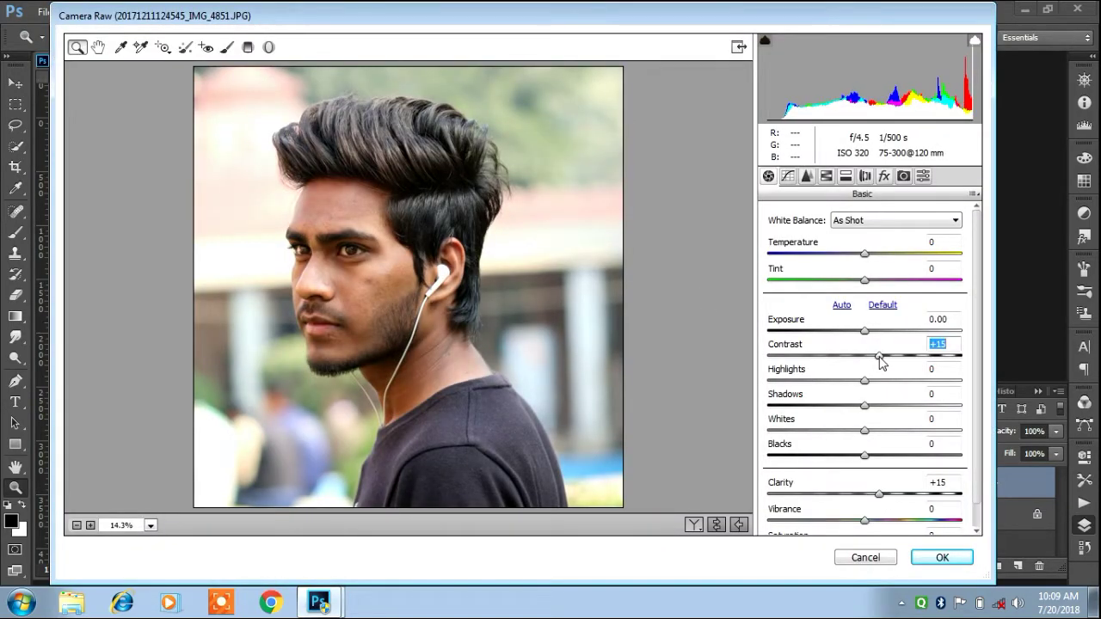
pyautogui.moveTo(886, 385)
pyautogui.mouseDown()
pyautogui.moveTo(833, 387)
pyautogui.moveTo(851, 382)
pyautogui.moveTo(841, 409)
pyautogui.moveTo(869, 408)
pyautogui.moveTo(850, 404)
pyautogui.moveTo(857, 409)
pyautogui.mouseUp()
# Boost HSL saturation of blues, greens, yellows and aquas, lower oranges, and apply the filter.
pyautogui.click(846, 176)
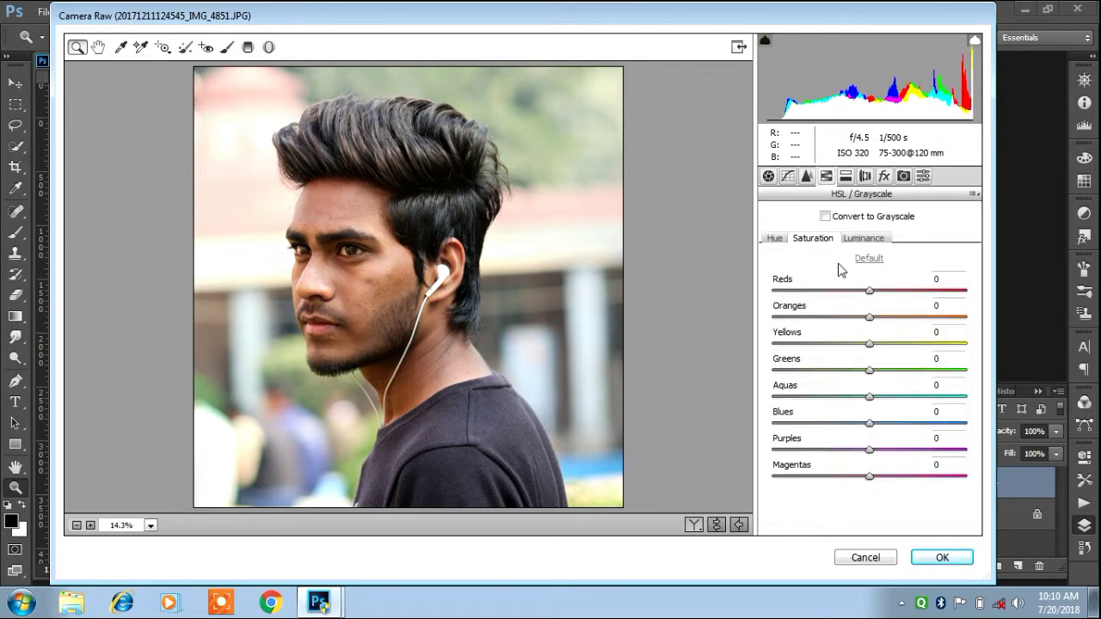
pyautogui.click(936, 423)
pyautogui.click(936, 370)
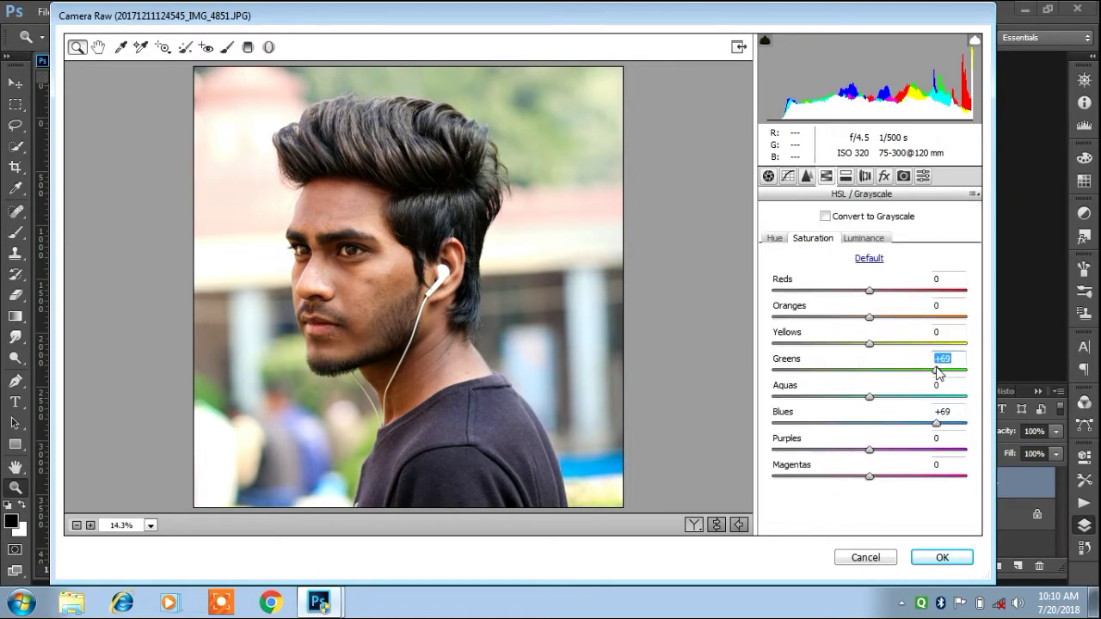
pyautogui.click(923, 344)
pyautogui.click(927, 396)
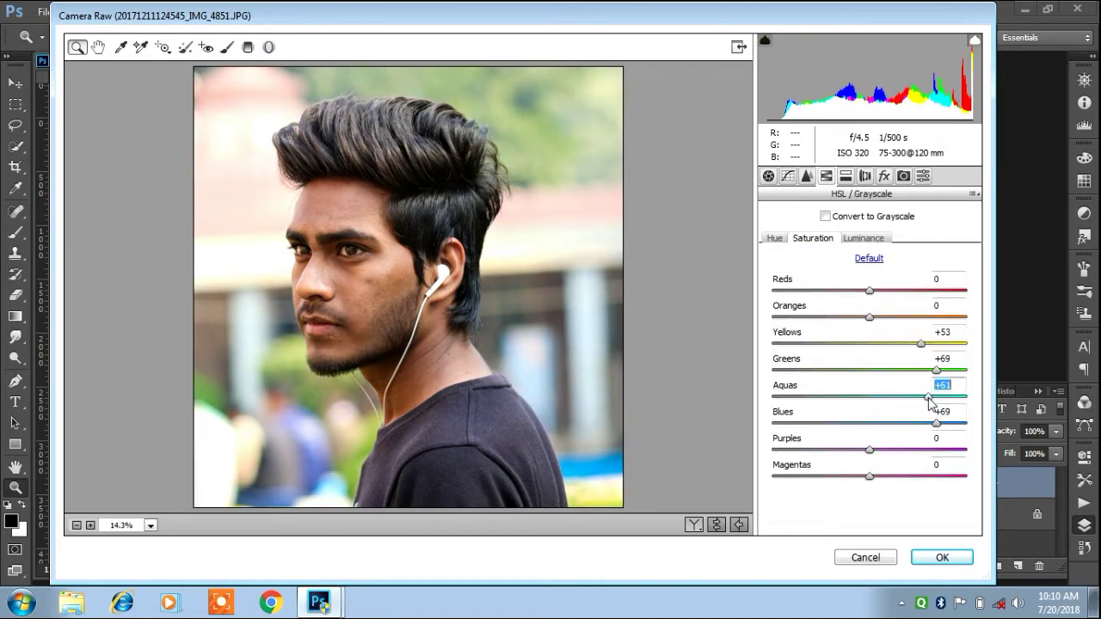
pyautogui.click(943, 424)
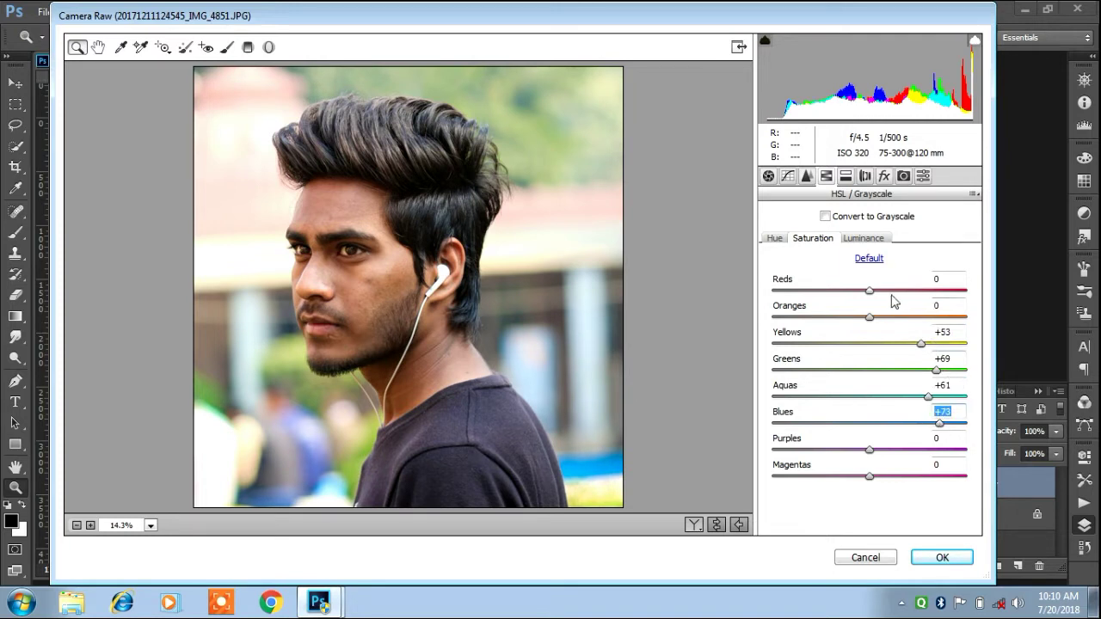
pyautogui.click(931, 343)
pyautogui.click(861, 316)
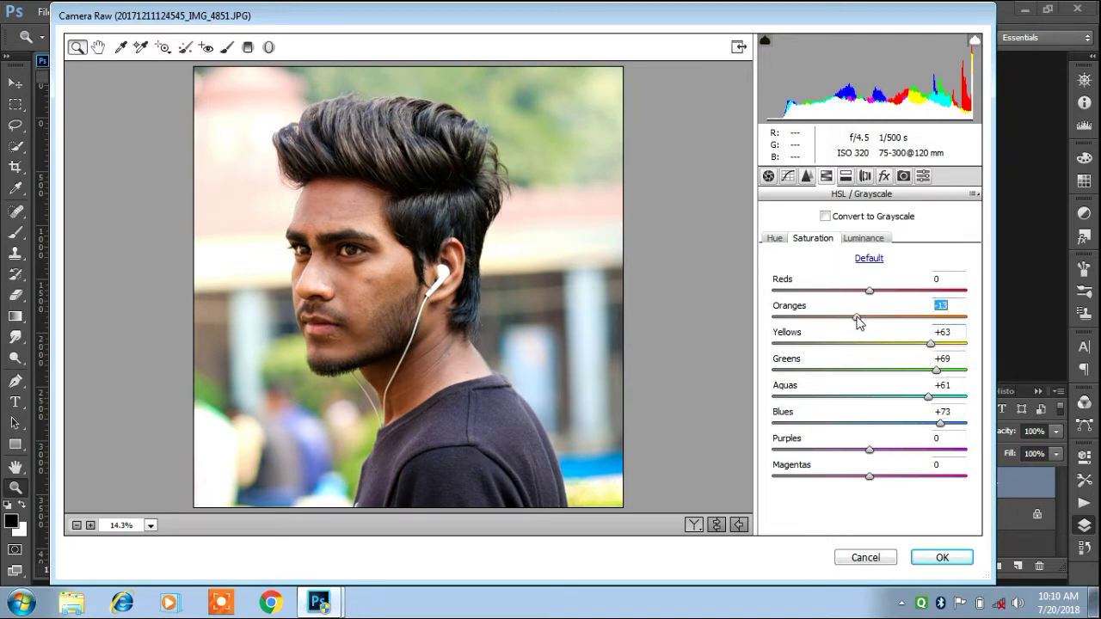
pyautogui.click(944, 555)
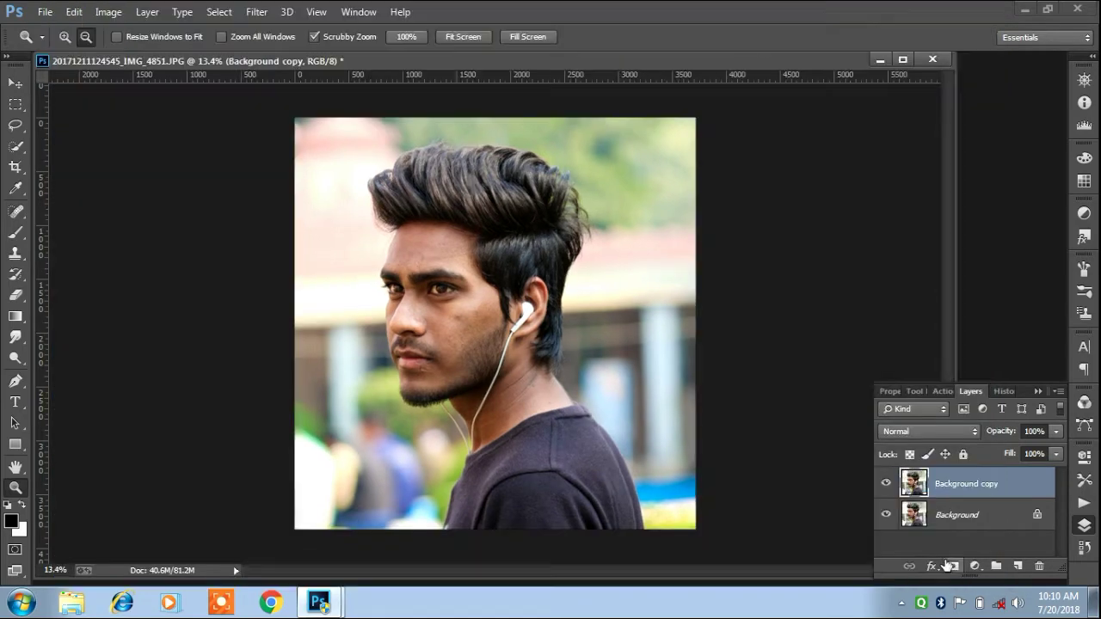
# Reopen the Camera Raw Filter and raise Greens saturation to +46.
pyautogui.moveTo(460, 301)
pyautogui.mouseDown()
pyautogui.moveTo(476, 307)
pyautogui.moveTo(444, 291)
pyautogui.mouseUp()
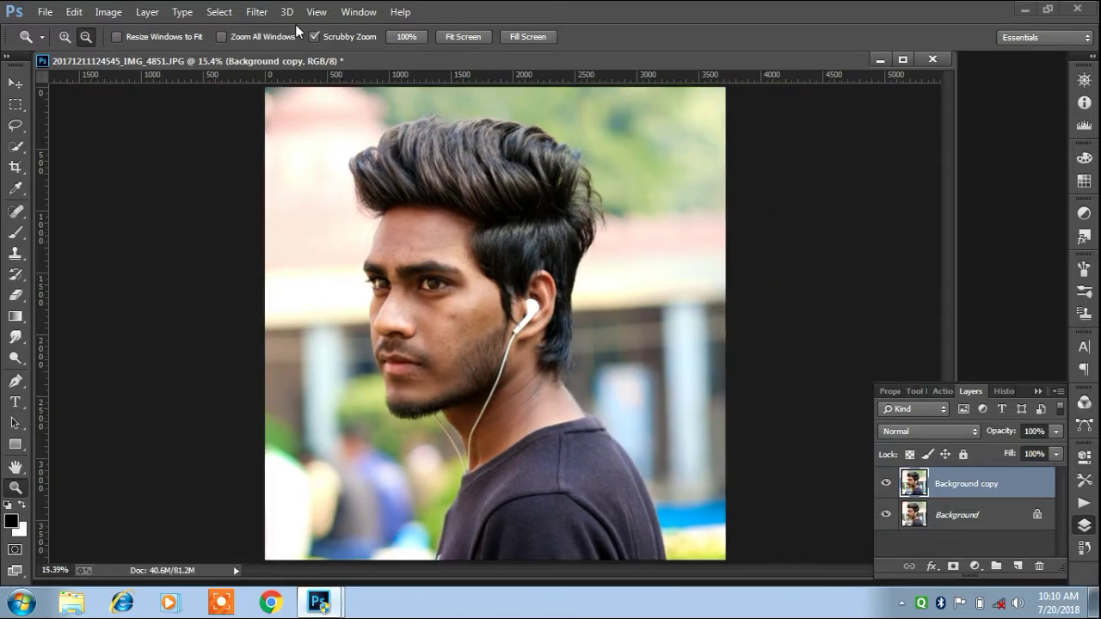
pyautogui.moveTo(422, 123)
pyautogui.mouseDown()
pyautogui.moveTo(482, 129)
pyautogui.moveTo(439, 129)
pyautogui.mouseUp()
pyautogui.click(269, 10)
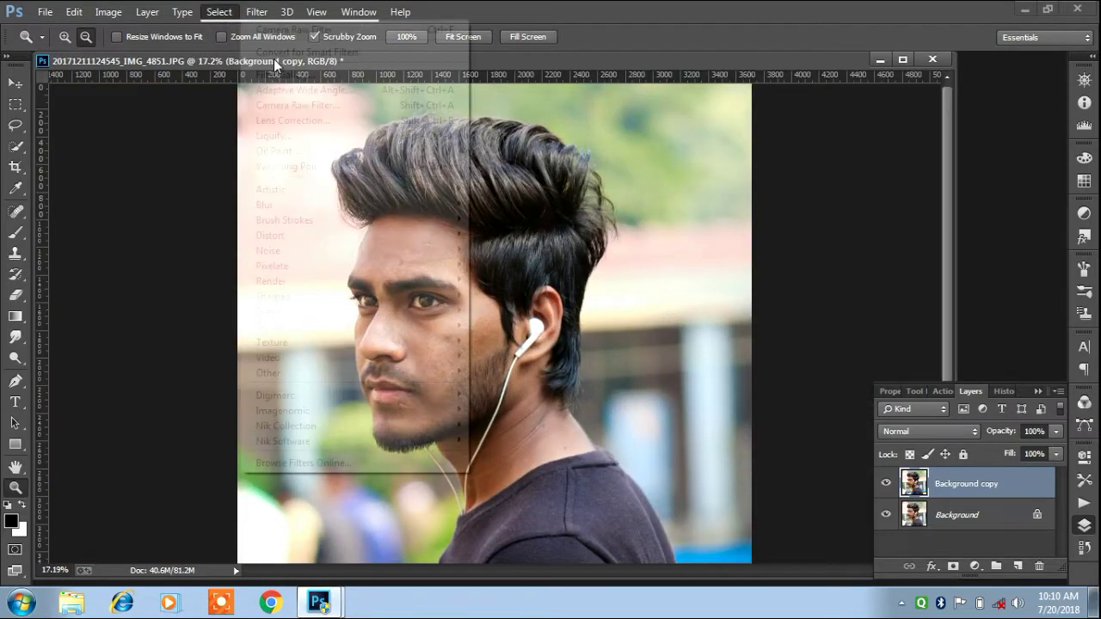
pyautogui.click(288, 104)
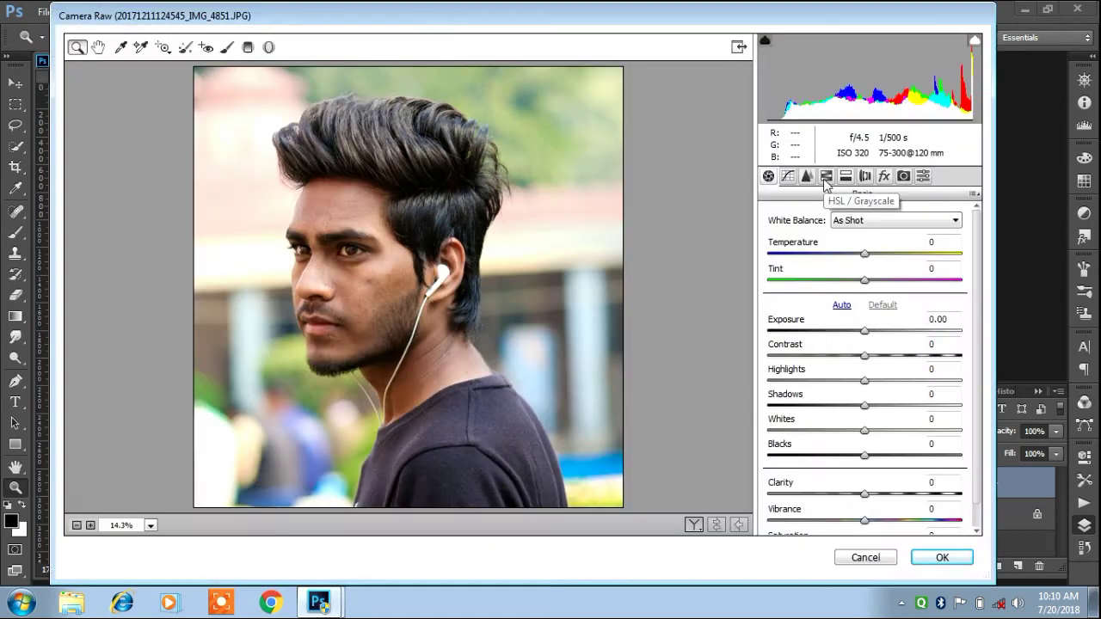
pyautogui.click(826, 176)
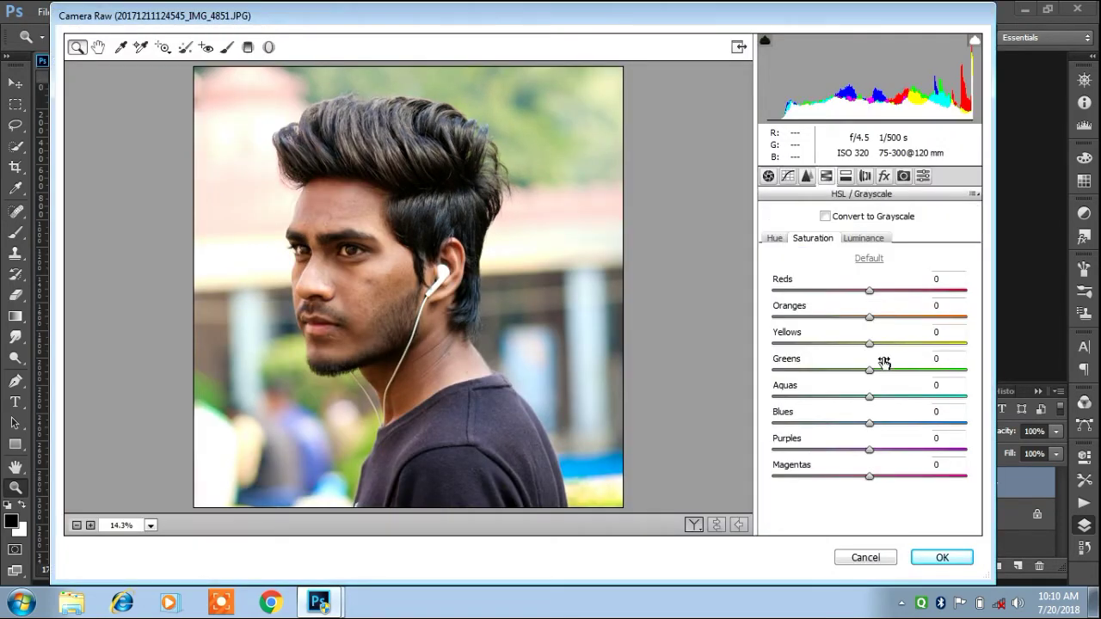
pyautogui.moveTo(881, 366); pyautogui.dragTo(914, 372)
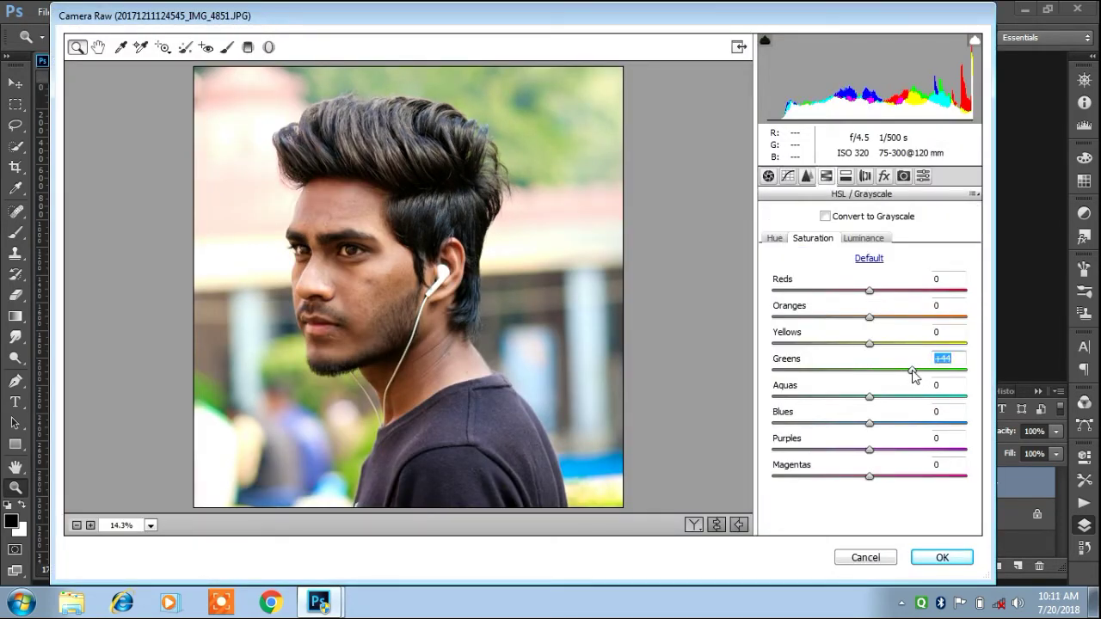
# Shift Greens hue to +13, boost Blues saturation to +20 and Yellows to +24, and apply.
pyautogui.click(774, 238)
pyautogui.moveTo(869, 370); pyautogui.dragTo(883, 371)
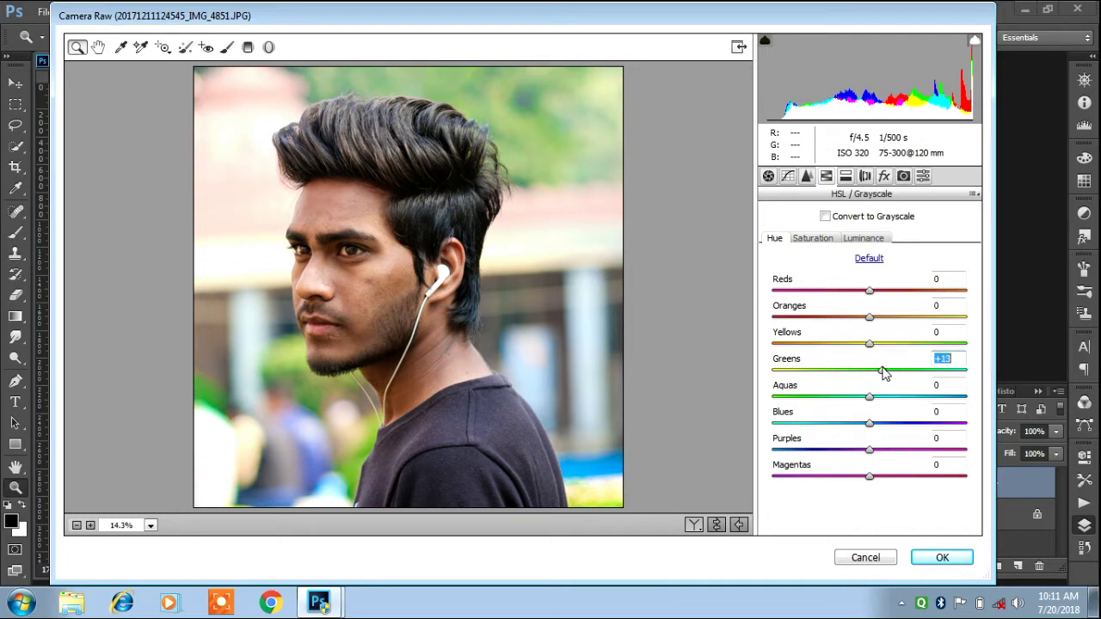
pyautogui.click(813, 238)
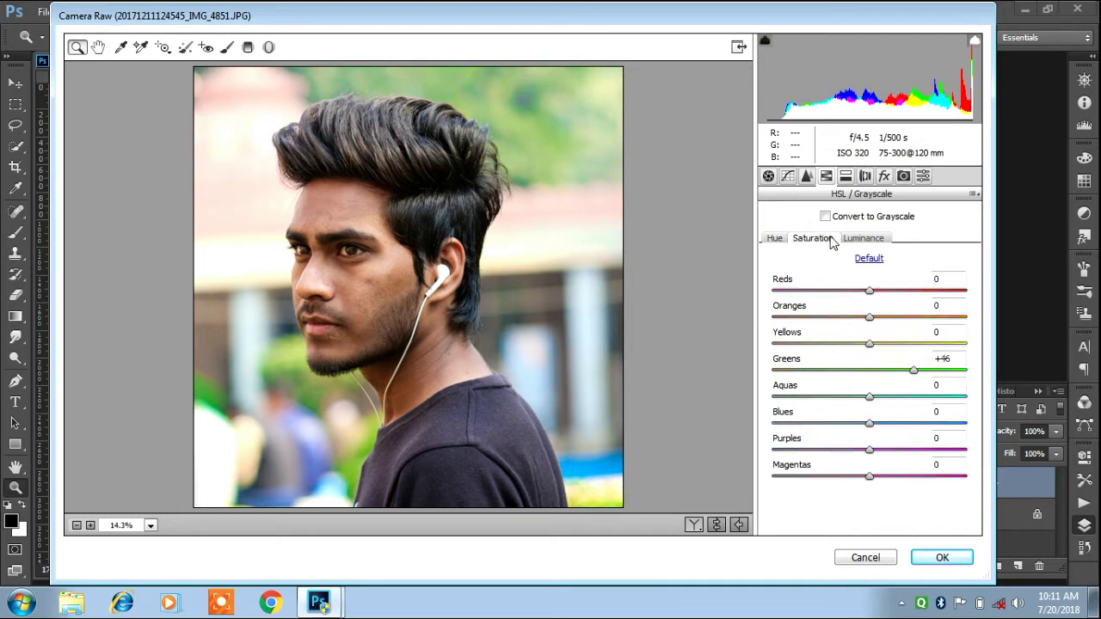
pyautogui.click(892, 425)
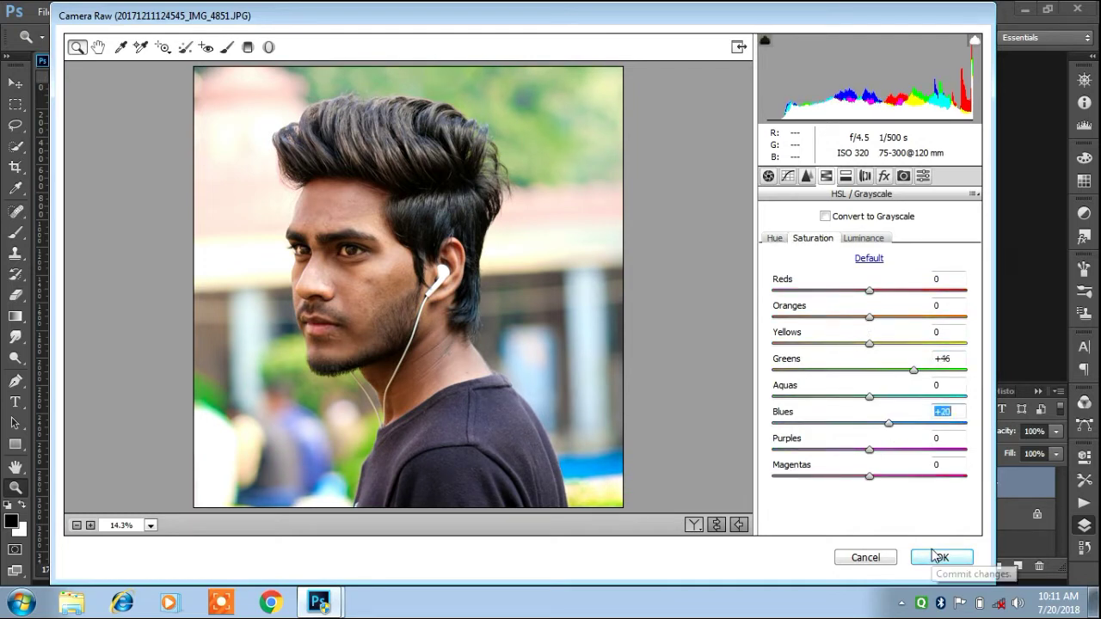
pyautogui.click(895, 343)
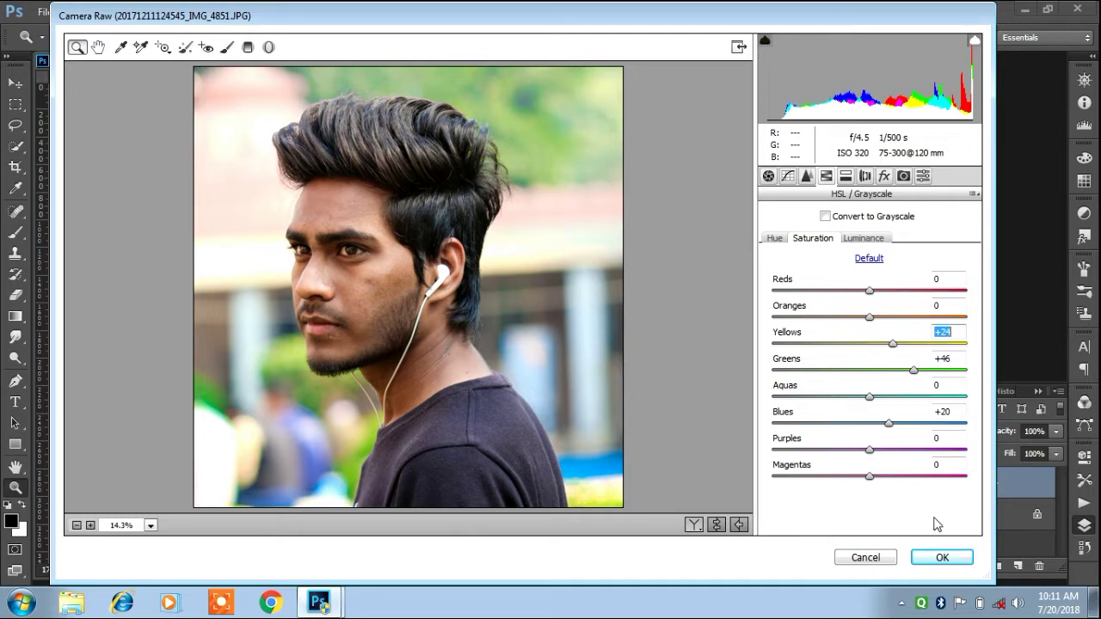
pyautogui.click(942, 558)
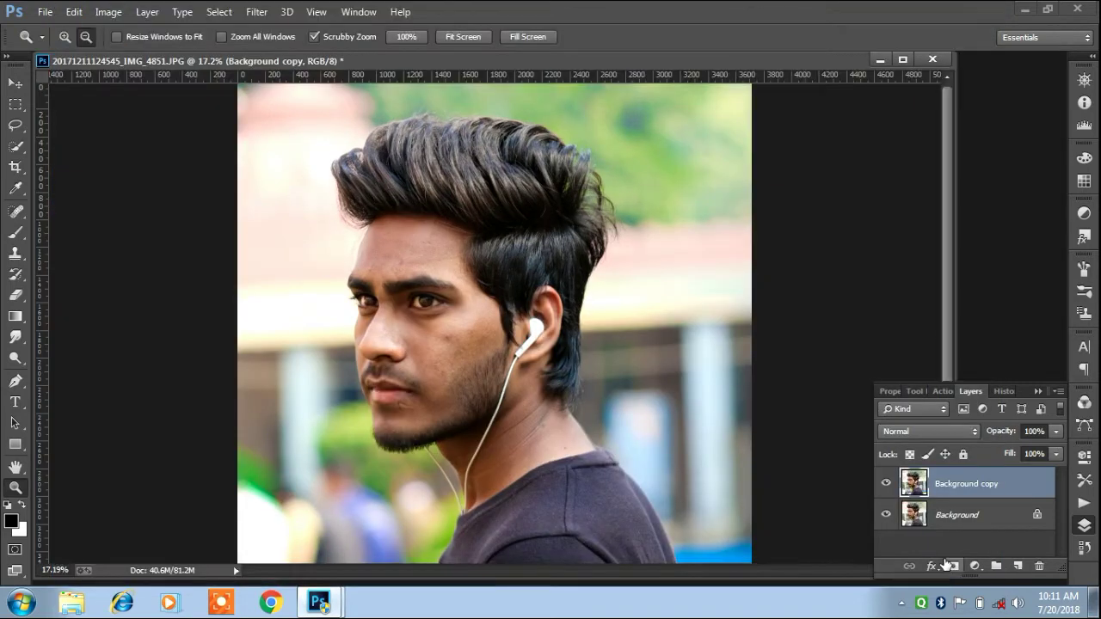
# Flatten the image and duplicate the Background layer with Ctrl+J.
pyautogui.rightClick(1000, 517)
pyautogui.click(995, 456)
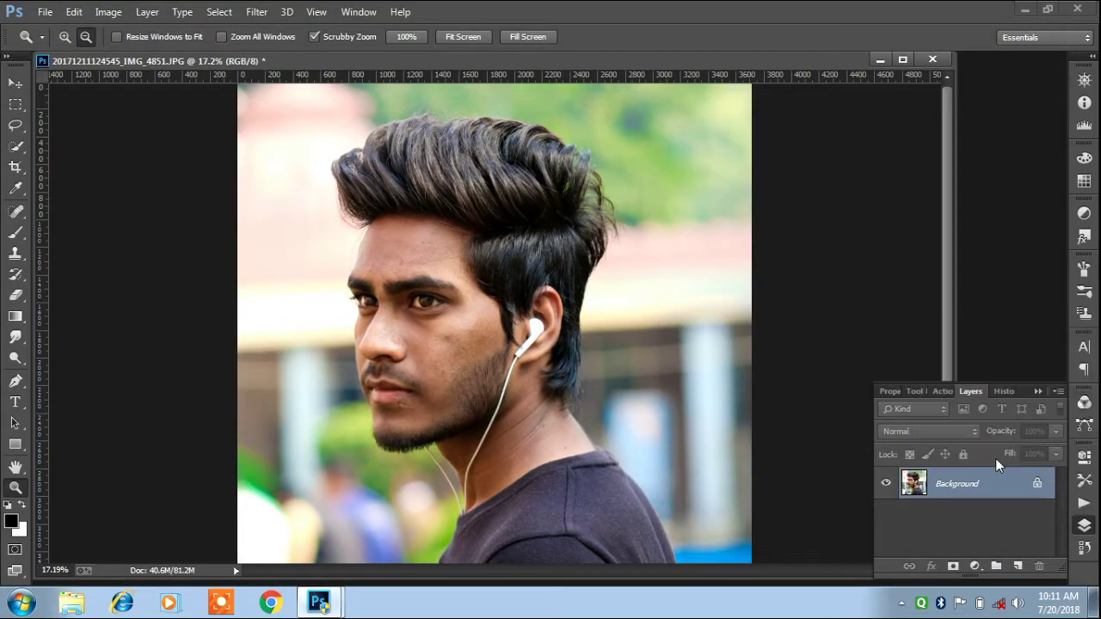
pyautogui.hotkey('ctrl', 'j')
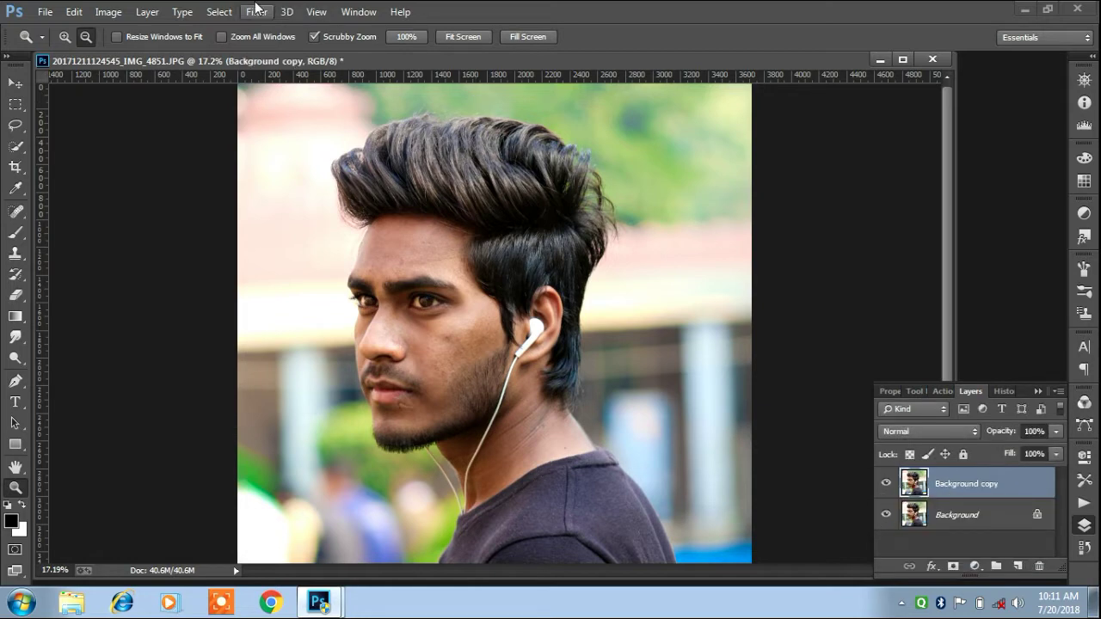
# Preview a Field Blur at 24 then 43 px, then cancel it.
pyautogui.click(256, 12)
pyautogui.click(517, 202)
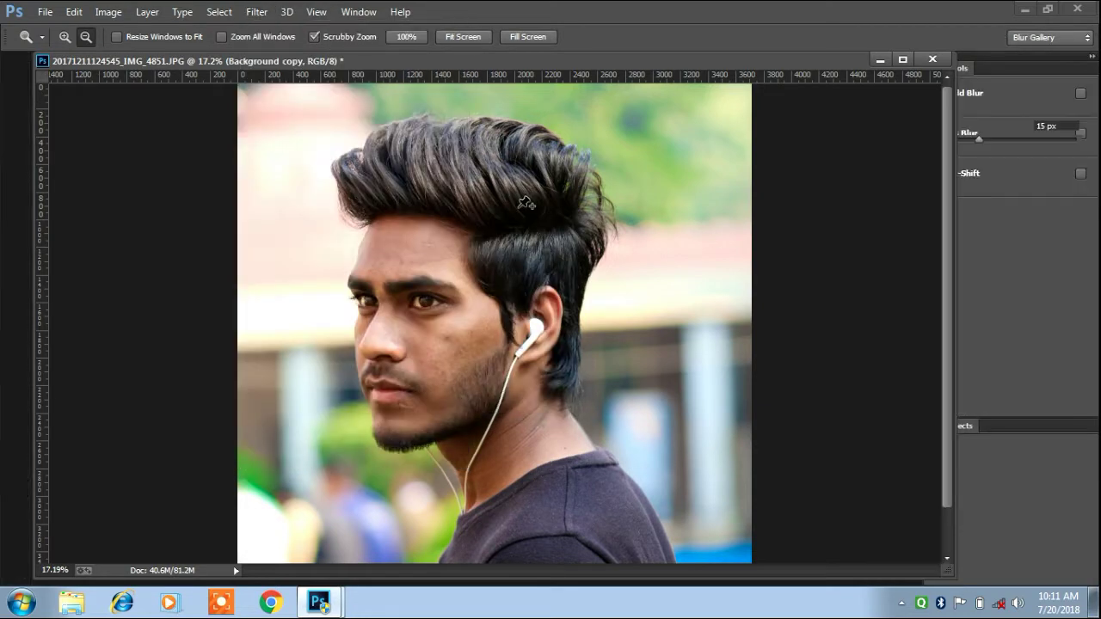
pyautogui.click(988, 141)
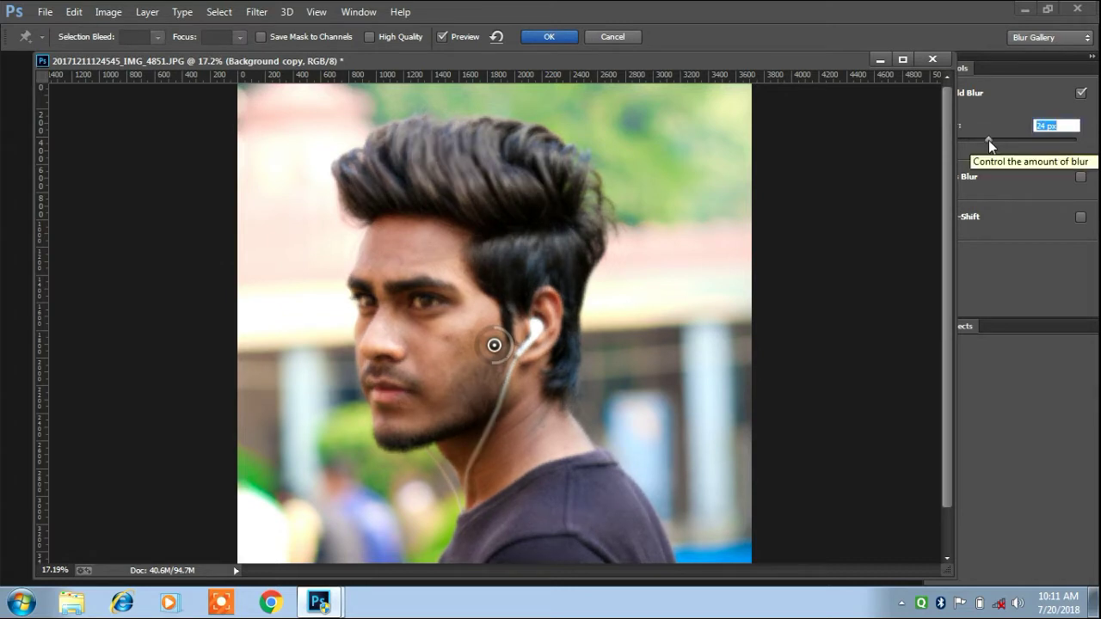
pyautogui.click(1002, 139)
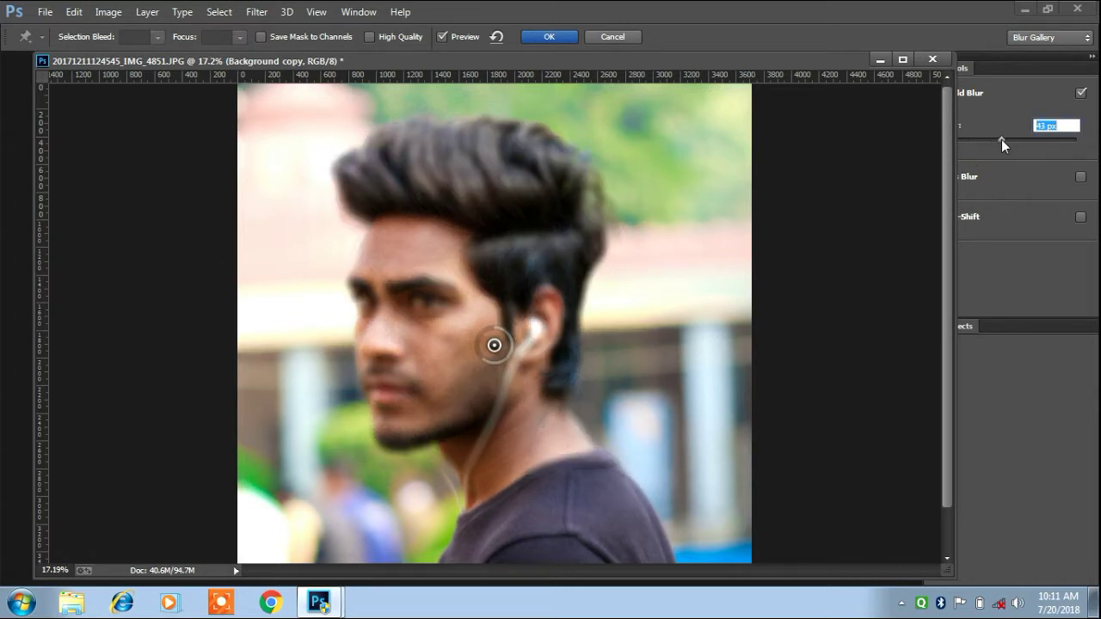
pyautogui.click(622, 40)
pyautogui.moveTo(419, 320); pyautogui.dragTo(519, 369)
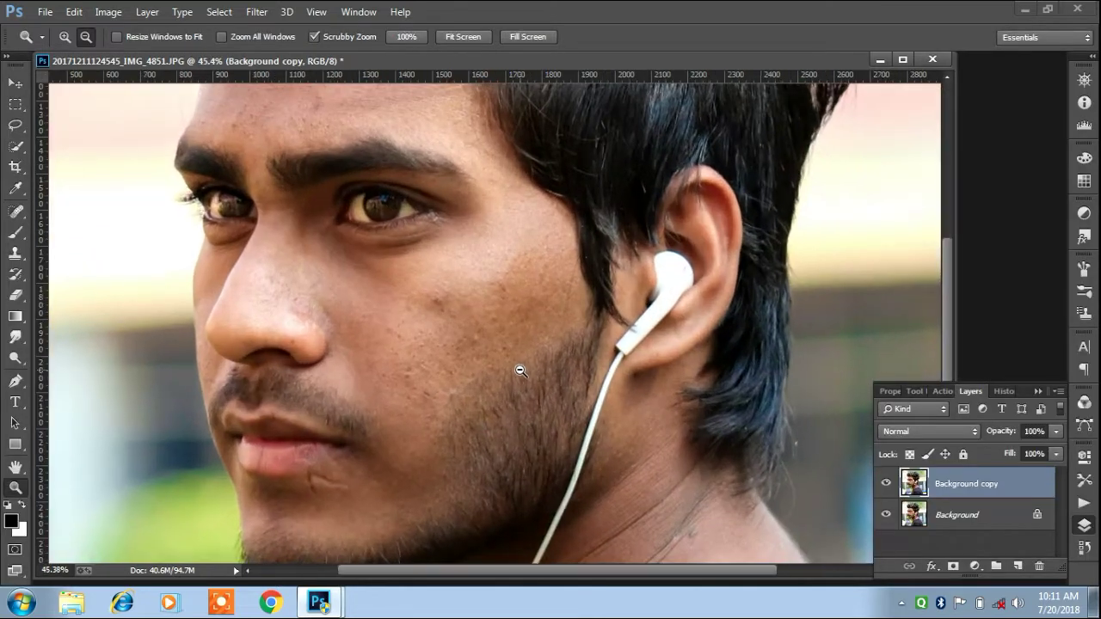
# Heal the cheek blemish and three forehead spots with the Spot Healing Brush.
pyautogui.press('j')
pyautogui.click(435, 303)
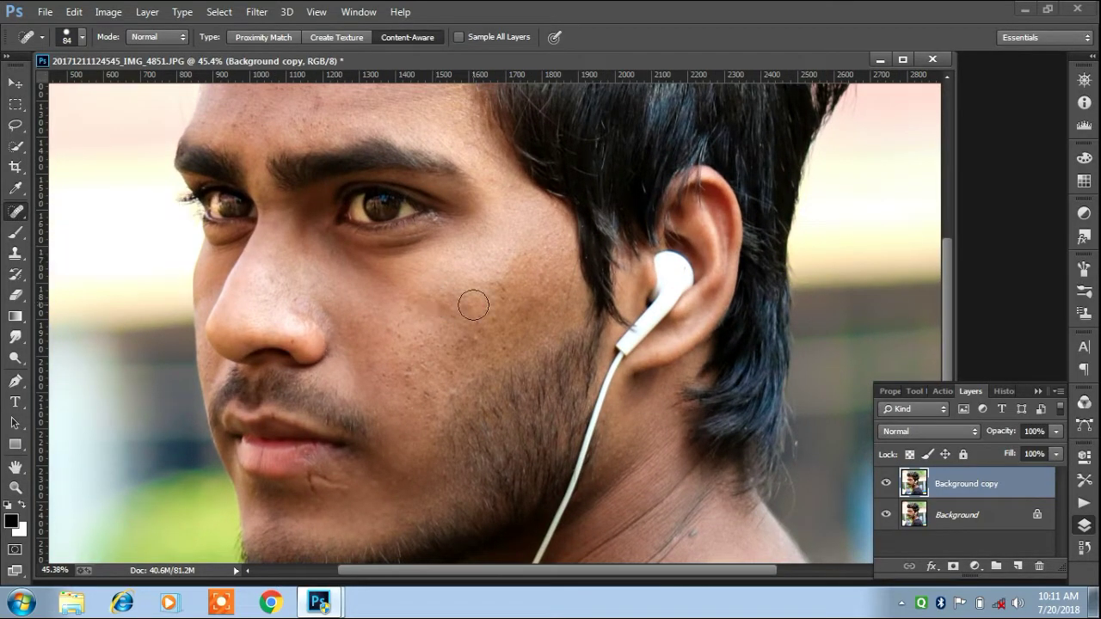
pyautogui.moveTo(406, 348); pyautogui.dragTo(409, 375)
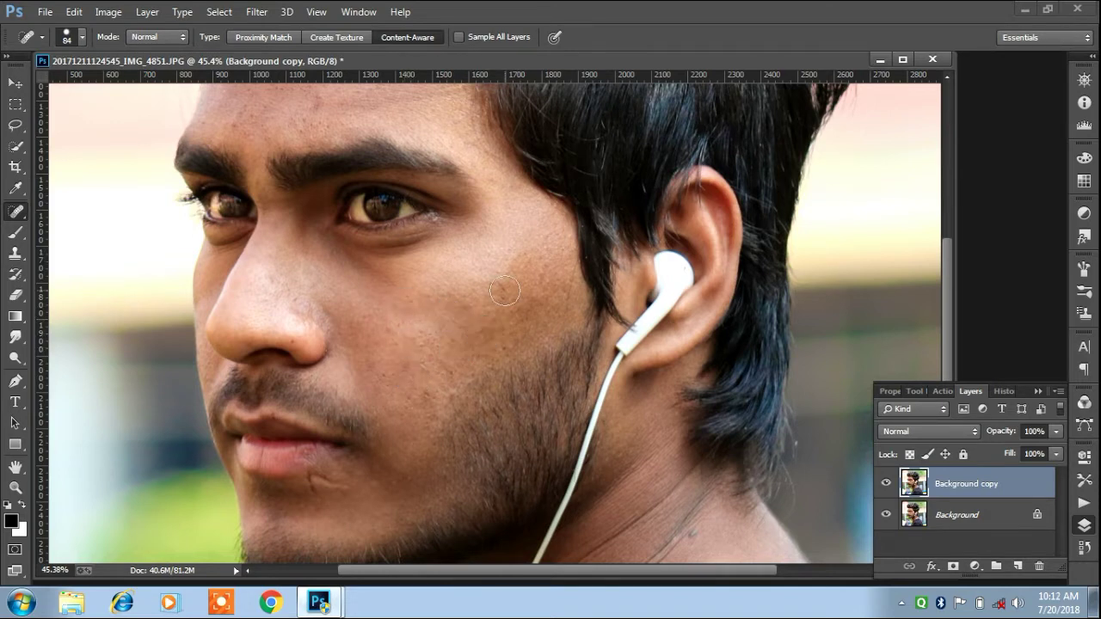
pyautogui.click(241, 119)
pyautogui.click(323, 106)
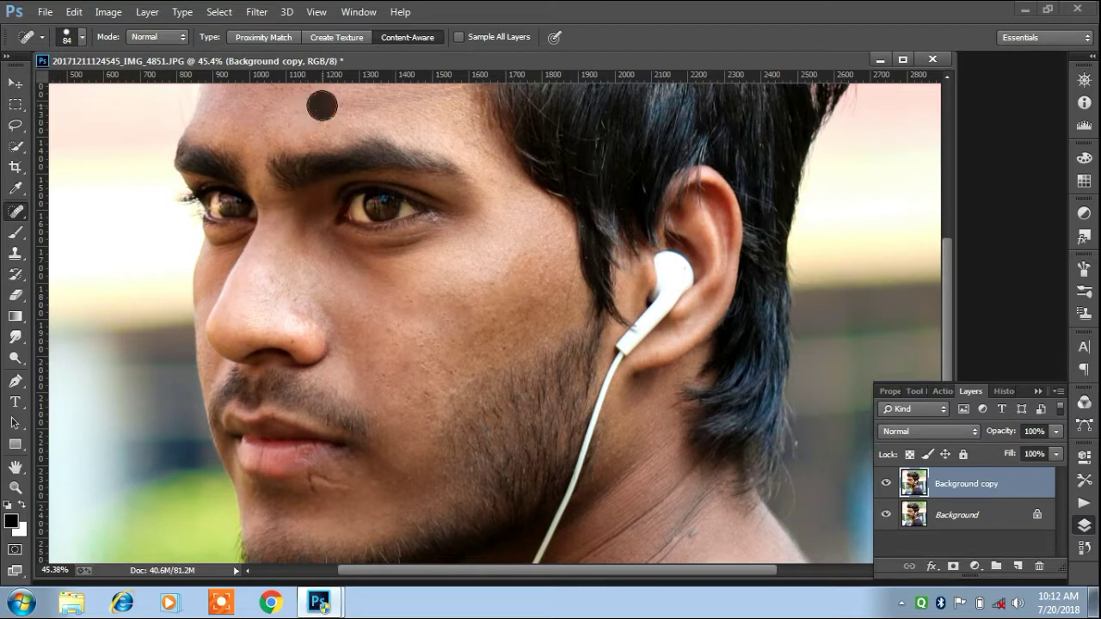
pyautogui.click(258, 102)
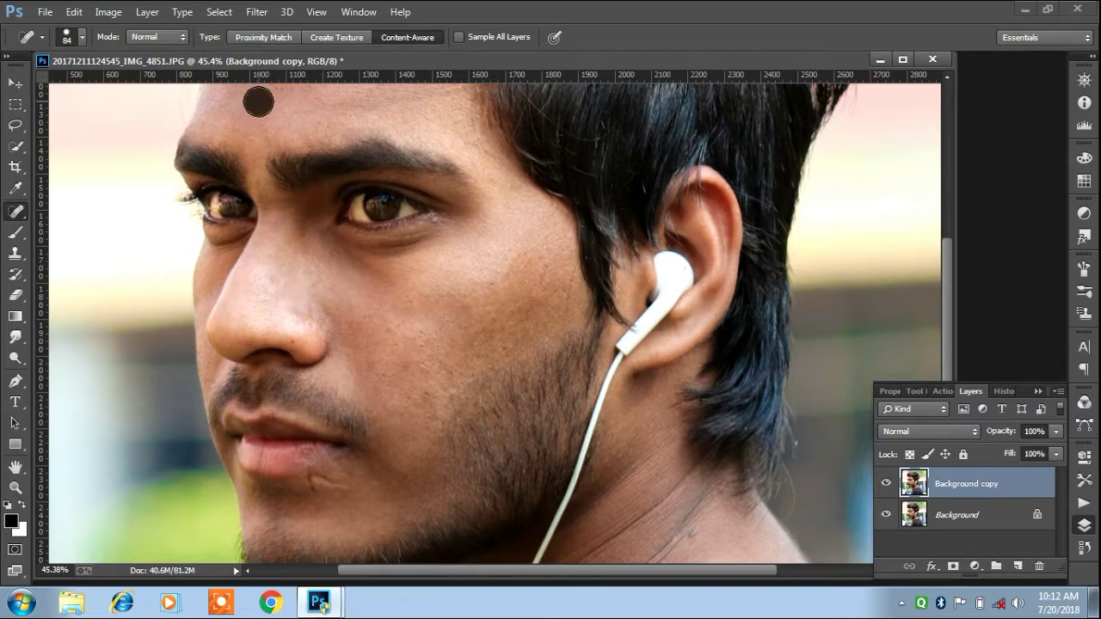
pyautogui.scroll(3, 947, 319)
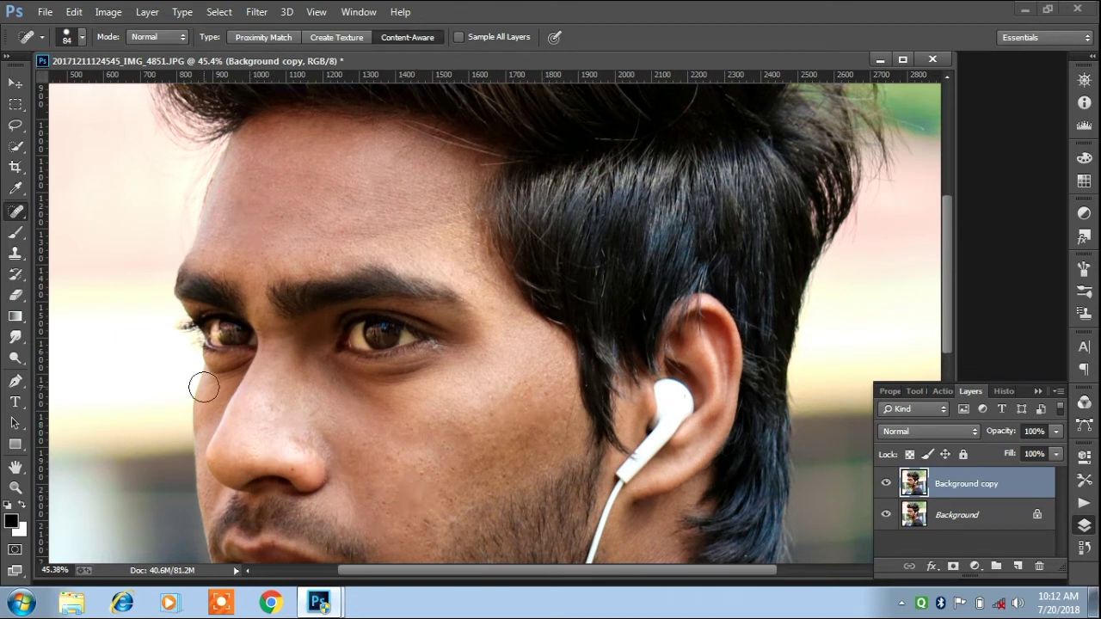
pyautogui.click(15, 488)
pyautogui.scroll(-2, 307, 379)
# Flatten the retouched image and duplicate the Background layer.
pyautogui.scroll(-2, 307, 380)
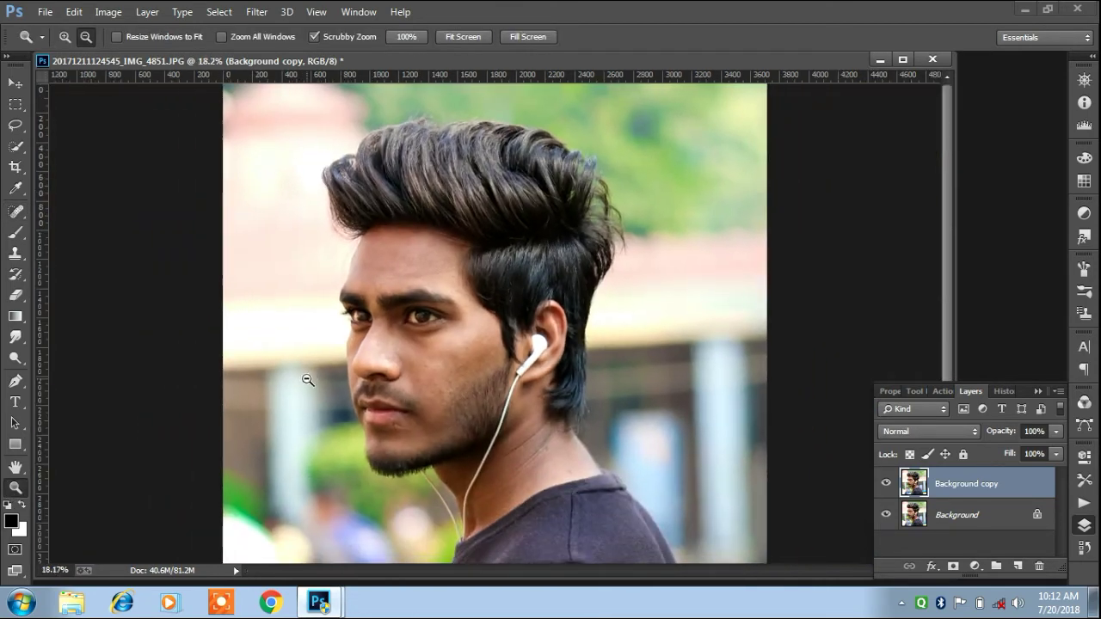
pyautogui.rightClick(934, 521)
pyautogui.click(964, 467)
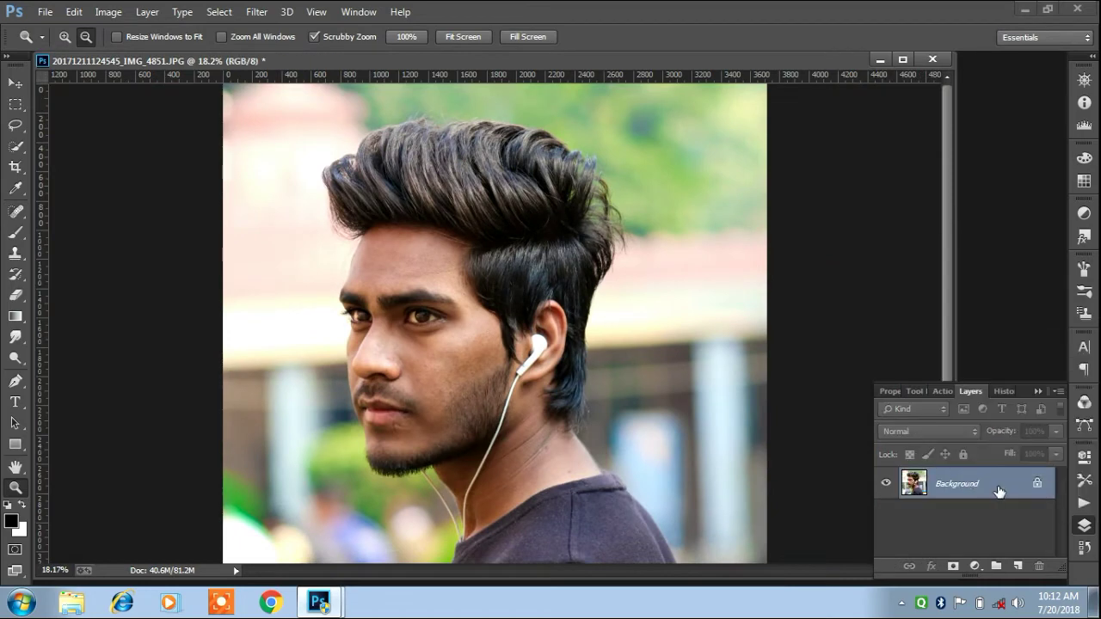
pyautogui.moveTo(998, 490); pyautogui.dragTo(1020, 565)
# Apply a stronger Field Blur to the Background copy and let it render.
pyautogui.click(256, 11)
pyautogui.moveTo(265, 205)
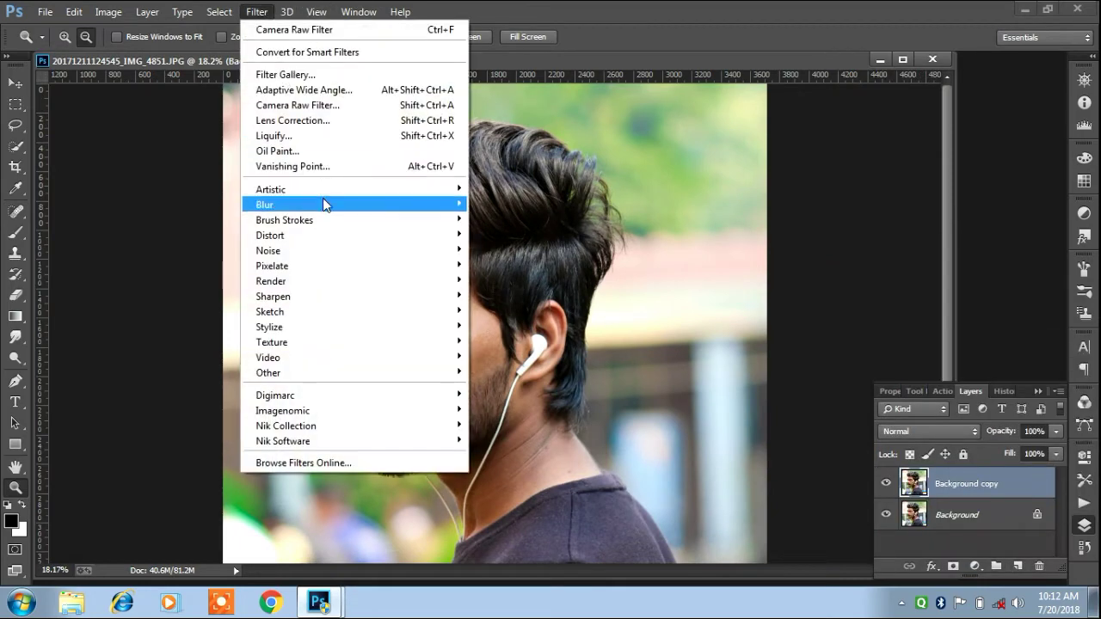
pyautogui.click(531, 207)
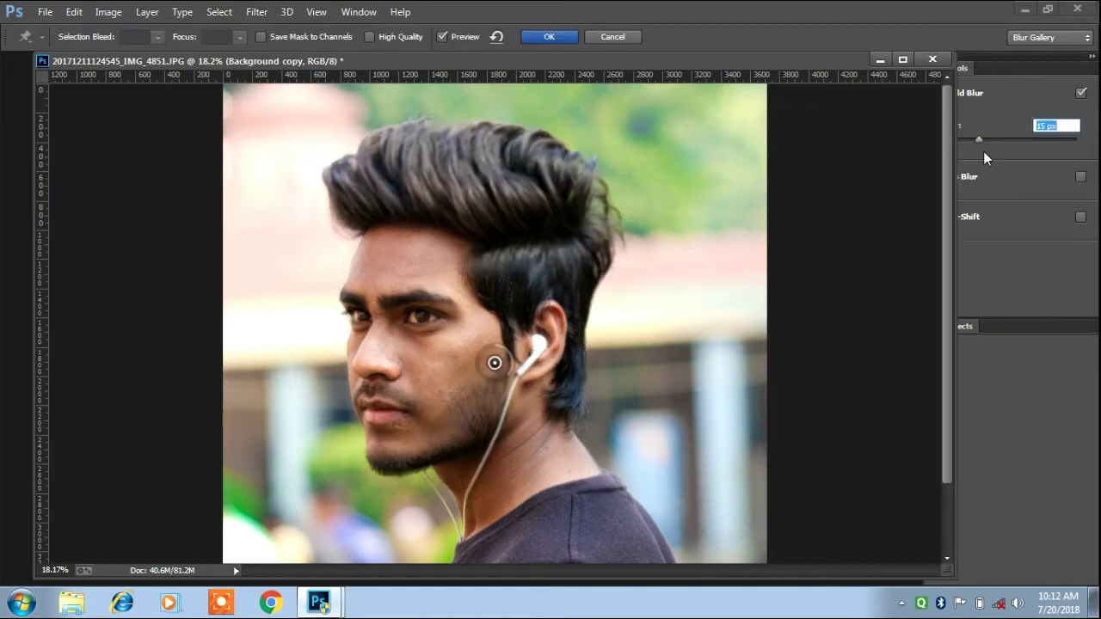
pyautogui.moveTo(994, 138); pyautogui.dragTo(1003, 135)
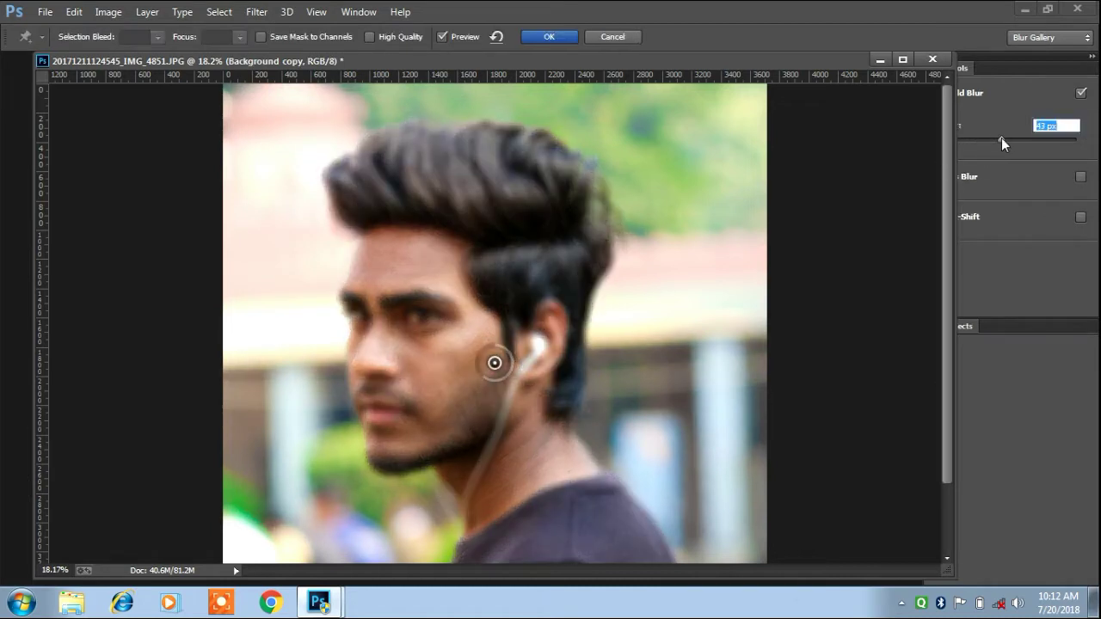
pyautogui.click(560, 37)
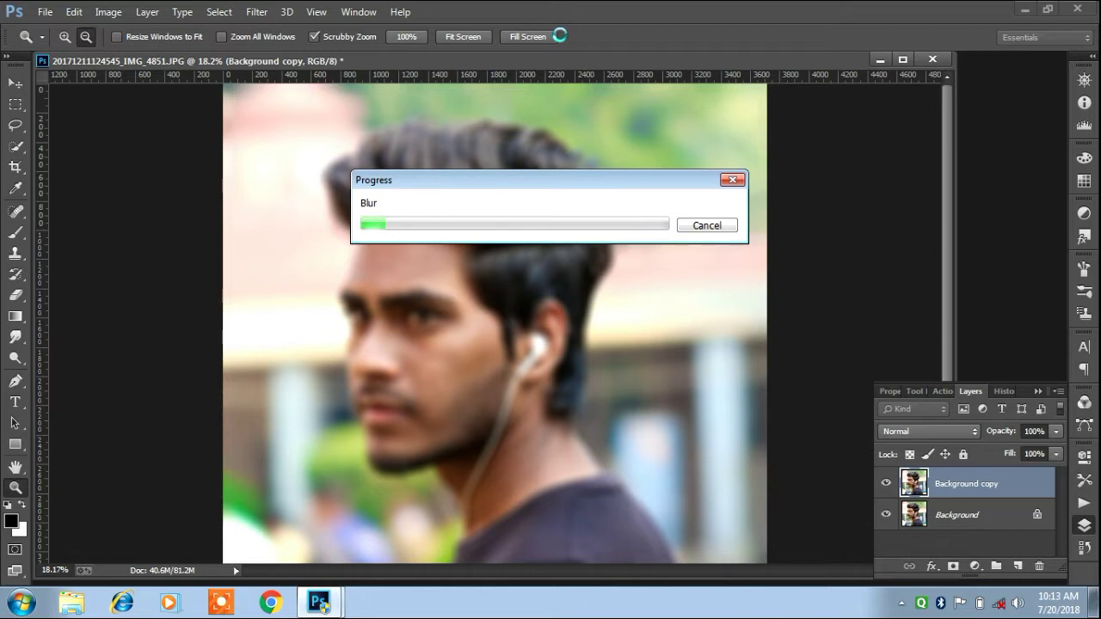
pyautogui.click(901, 604)
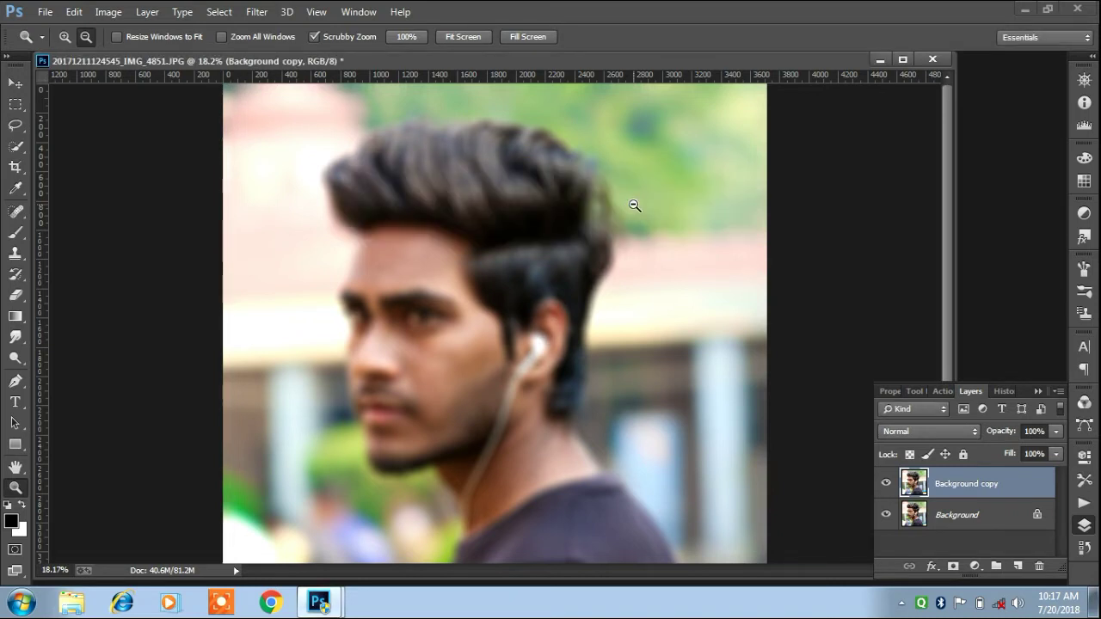
pyautogui.moveTo(634, 206); pyautogui.dragTo(606, 207)
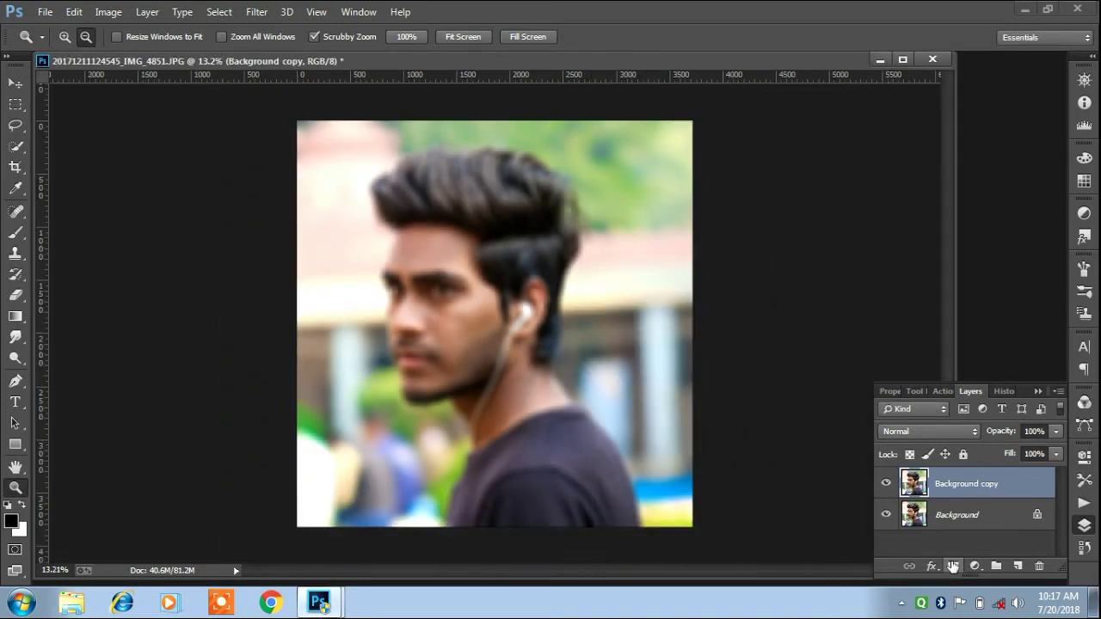
# Add a layer mask to the blurred copy, paint it black, and invert it so the photo shows sharp.
pyautogui.click(953, 566)
pyautogui.click(10, 239)
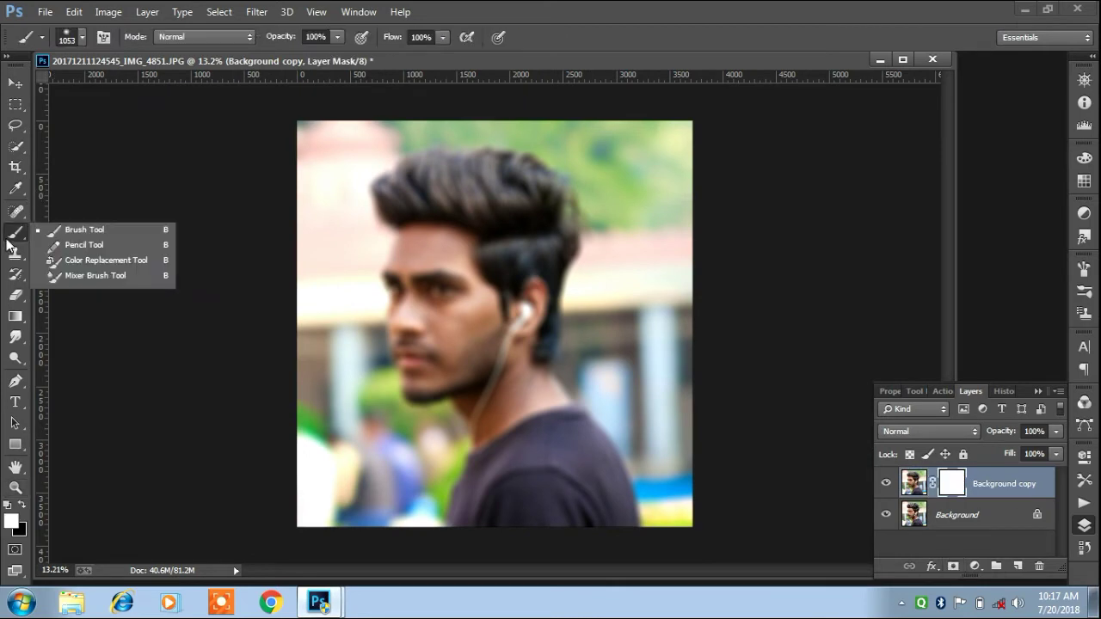
pyautogui.click(25, 509)
pyautogui.rightClick(438, 334)
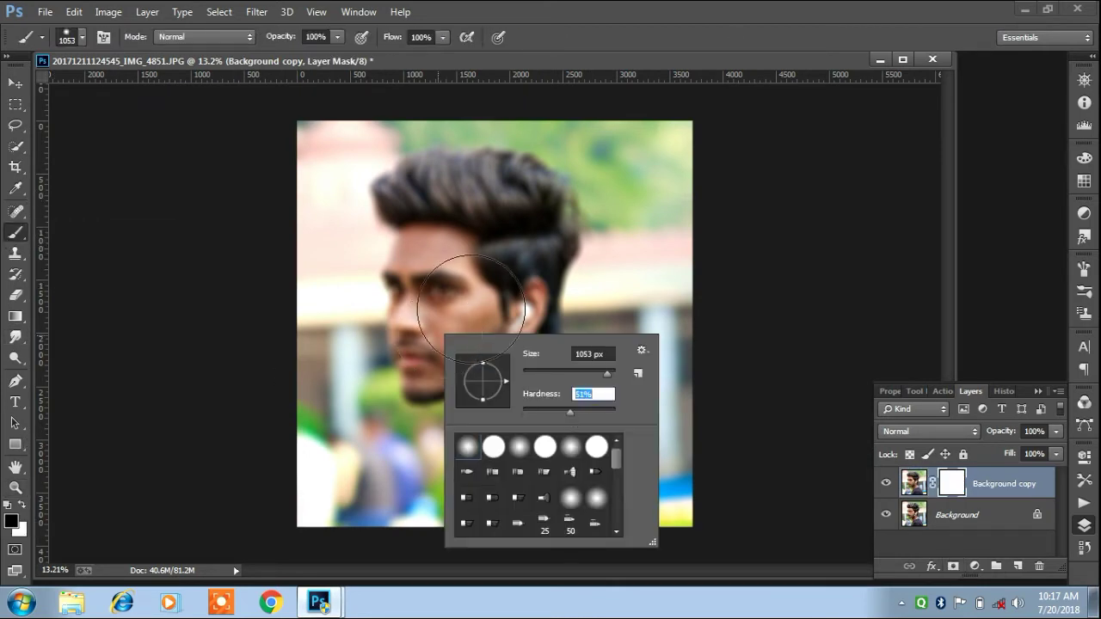
pyautogui.press('Return')
pyautogui.moveTo(482, 223); pyautogui.dragTo(413, 361)
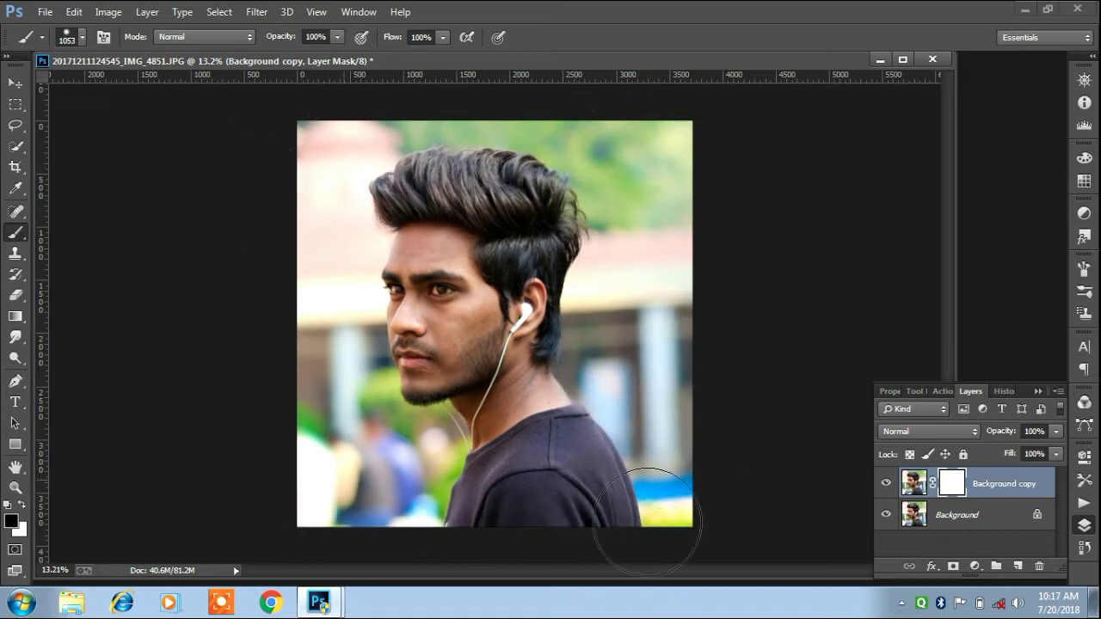
pyautogui.hotkey('ctrl', 'i')
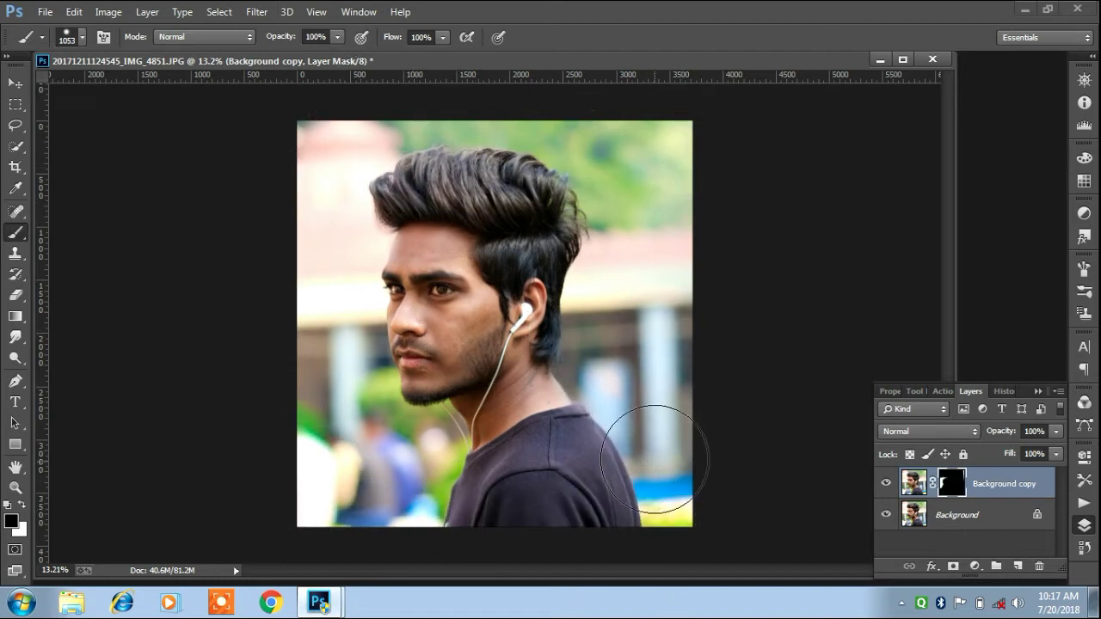
pyautogui.moveTo(652, 455); pyautogui.dragTo(467, 369)
# Zoom in on the face and set a 153 px brush with 20% hardness.
pyautogui.click(26, 486)
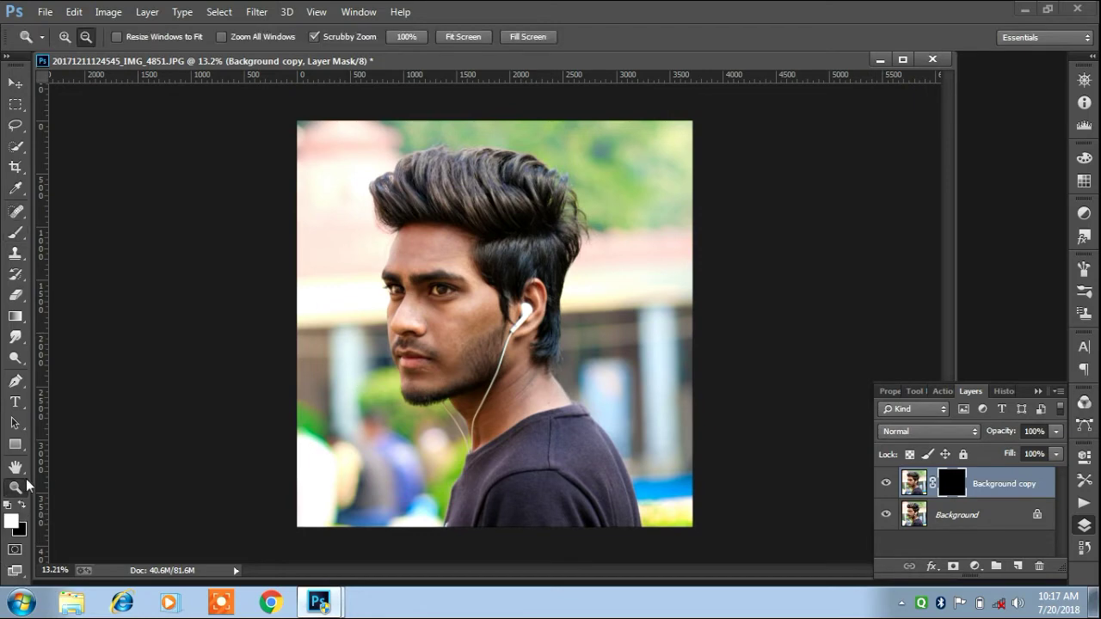
pyautogui.moveTo(482, 263); pyautogui.dragTo(504, 275)
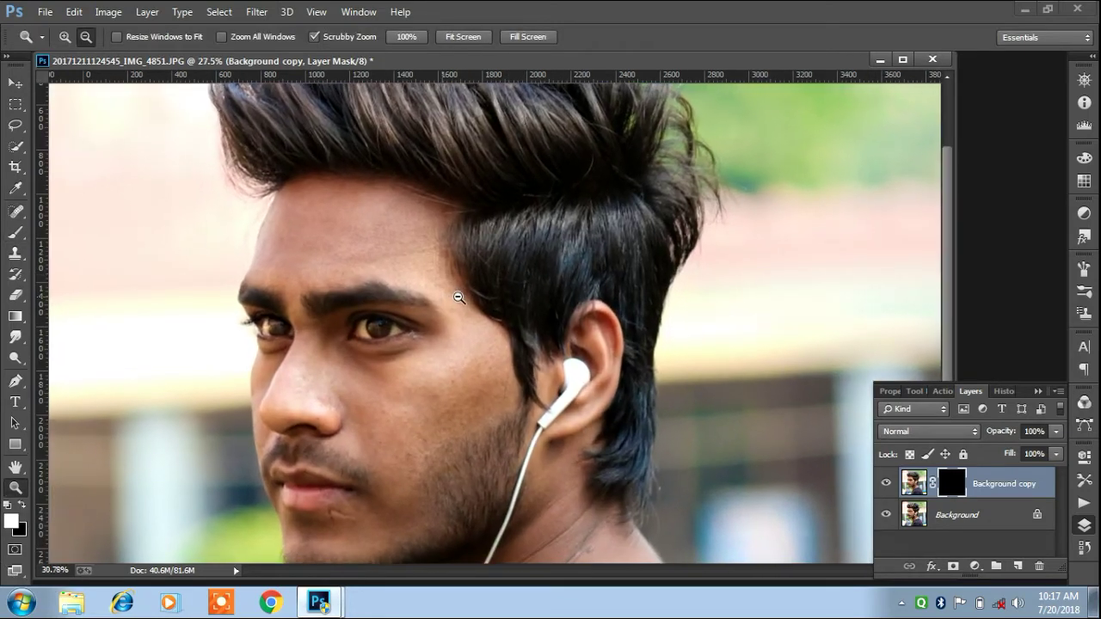
pyautogui.click(15, 232)
pyautogui.rightClick(383, 312)
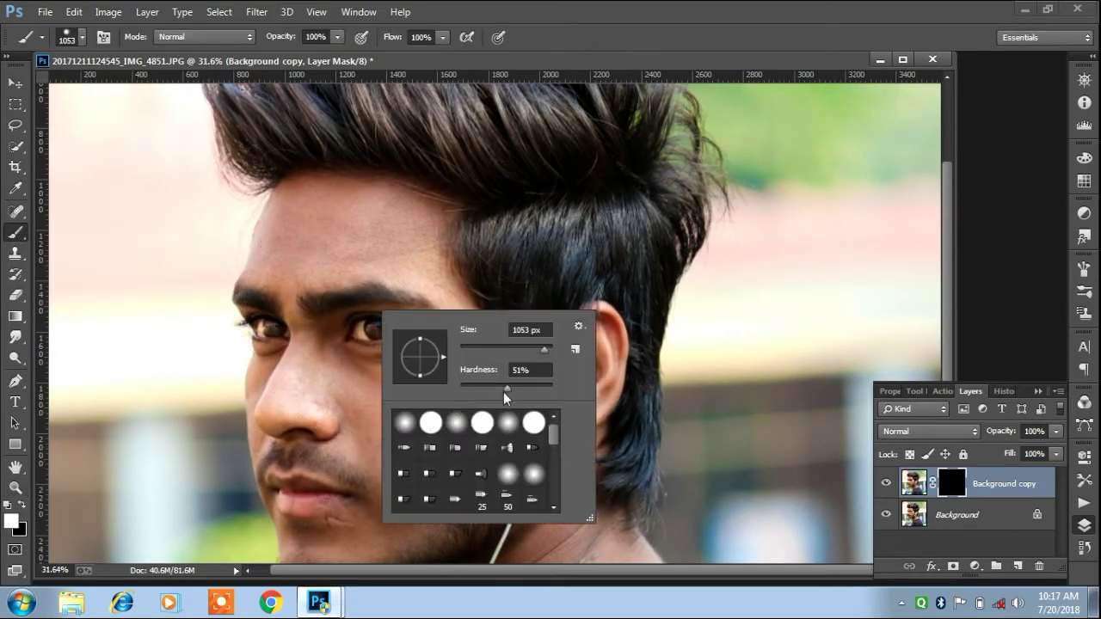
pyautogui.moveTo(504, 387); pyautogui.dragTo(488, 388)
pyautogui.click(490, 349)
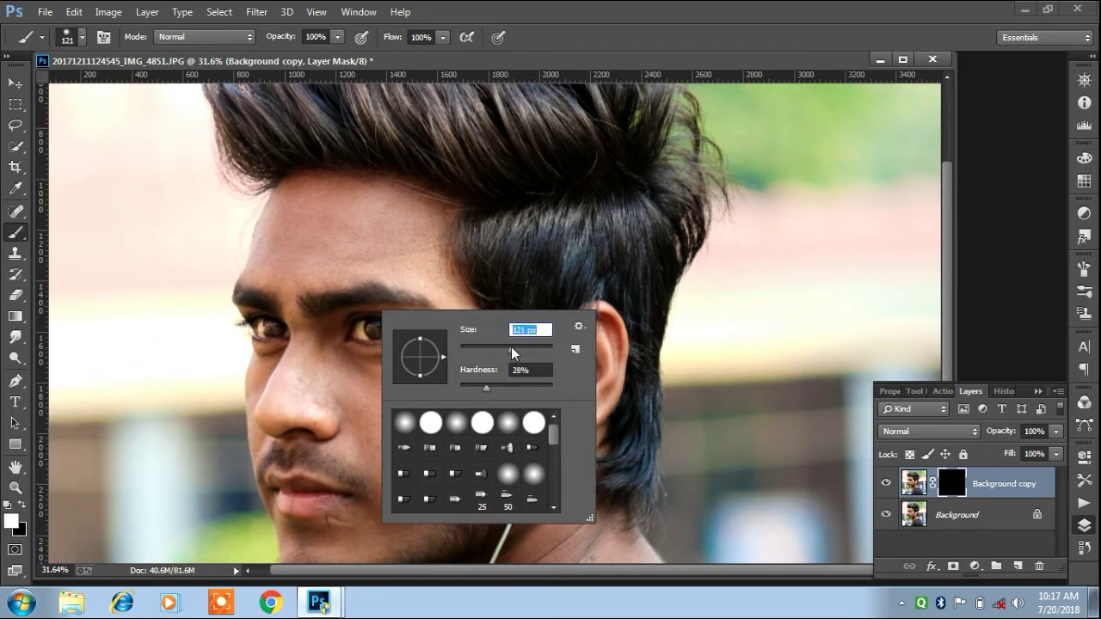
pyautogui.moveTo(504, 349); pyautogui.dragTo(493, 349)
pyautogui.moveTo(486, 388); pyautogui.dragTo(480, 387)
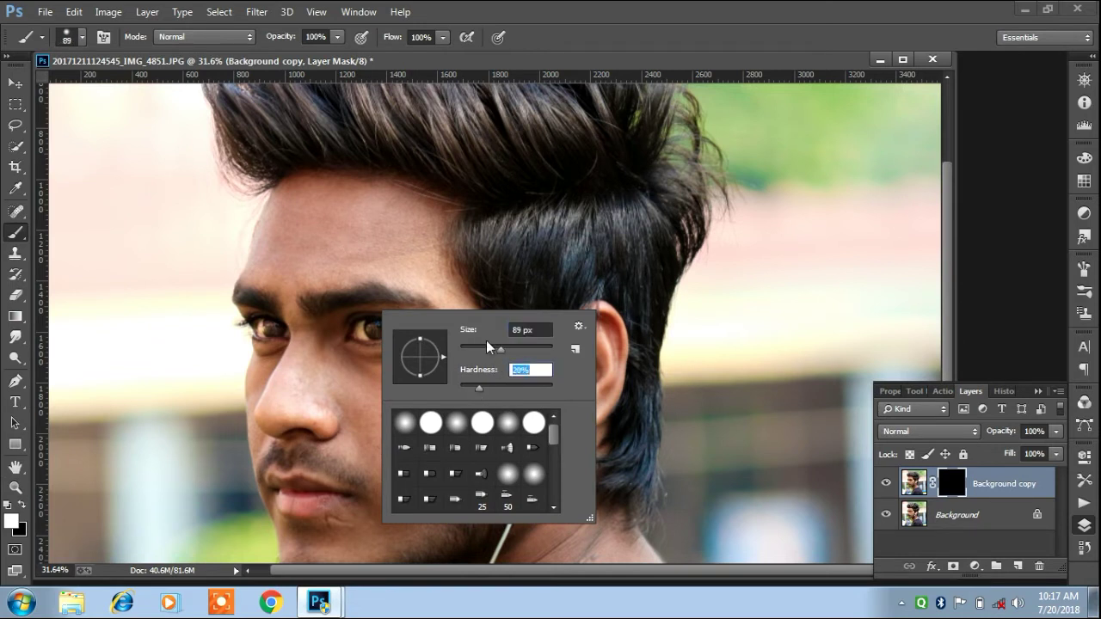
pyautogui.moveTo(488, 346); pyautogui.dragTo(522, 350)
pyautogui.click(376, 250)
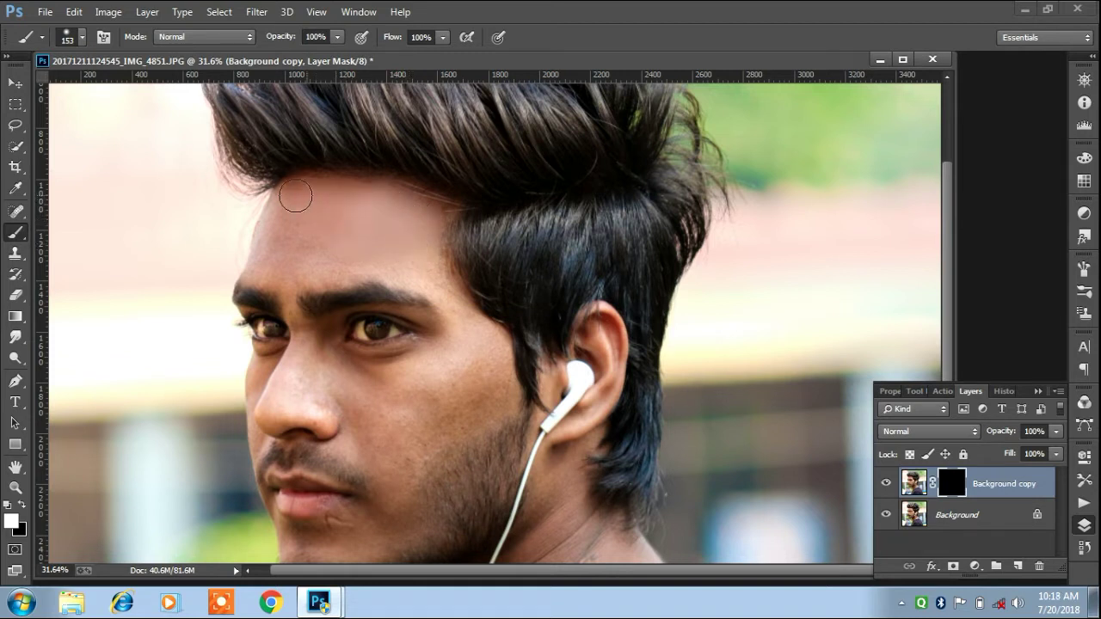
# Paint the mask over the forehead, nose, cheek, chin and neck.
pyautogui.moveTo(295, 197)
pyautogui.mouseDown()
pyautogui.moveTo(270, 238)
pyautogui.moveTo(293, 266)
pyautogui.moveTo(263, 273)
pyautogui.moveTo(301, 271)
pyautogui.mouseUp()
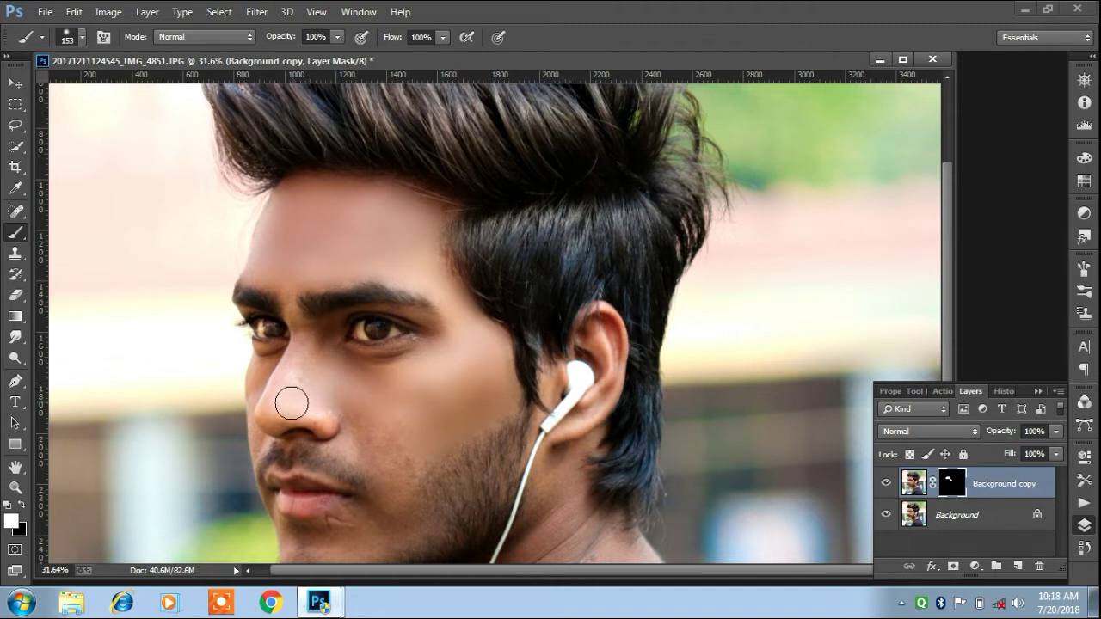
pyautogui.moveTo(292, 402)
pyautogui.mouseDown()
pyautogui.moveTo(358, 440)
pyautogui.moveTo(437, 435)
pyautogui.mouseUp()
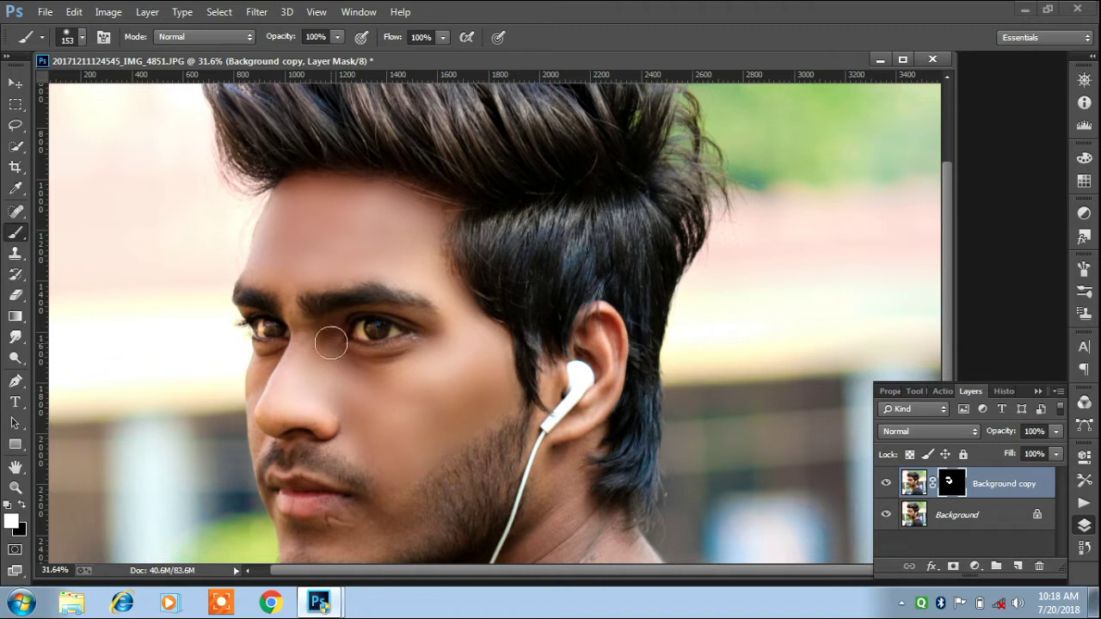
pyautogui.moveTo(295, 528)
pyautogui.mouseDown()
pyautogui.moveTo(356, 524)
pyautogui.moveTo(394, 498)
pyautogui.mouseUp()
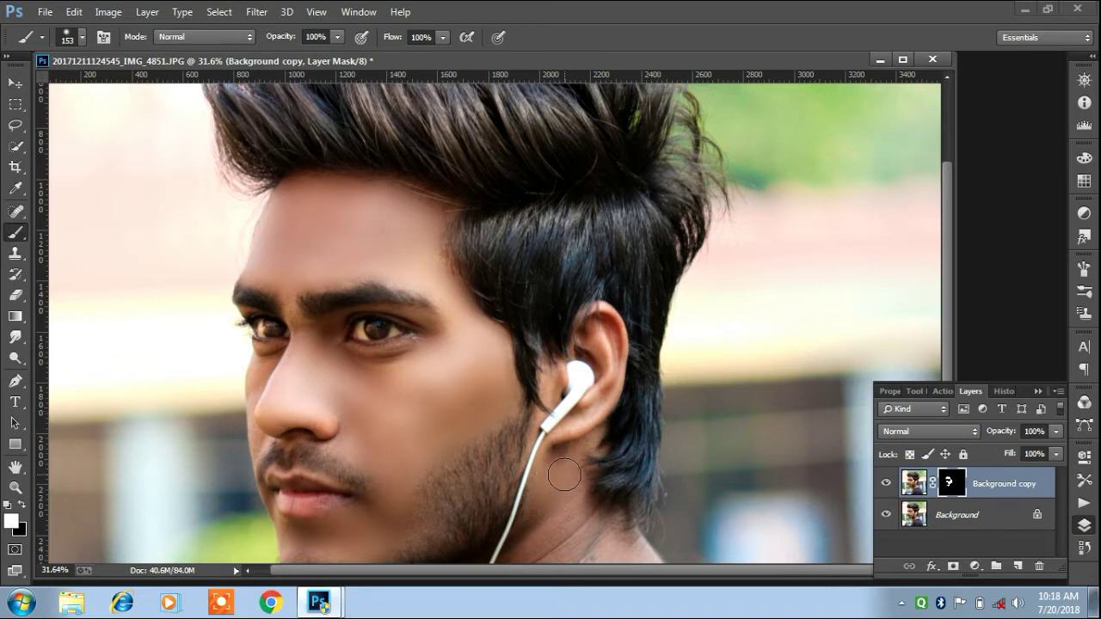
pyautogui.scroll(-3, 946, 232)
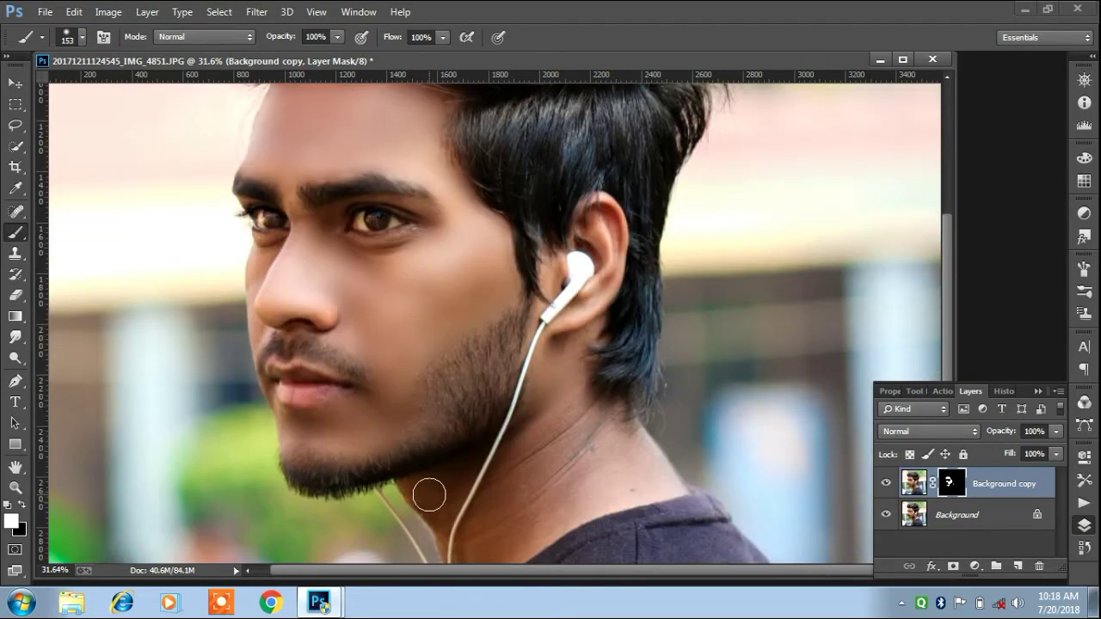
pyautogui.moveTo(437, 497)
pyautogui.mouseDown()
pyautogui.moveTo(443, 482)
pyautogui.moveTo(484, 536)
pyautogui.moveTo(565, 393)
pyautogui.moveTo(642, 467)
pyautogui.moveTo(562, 507)
pyautogui.mouseUp()
pyautogui.moveTo(512, 535); pyautogui.dragTo(568, 457)
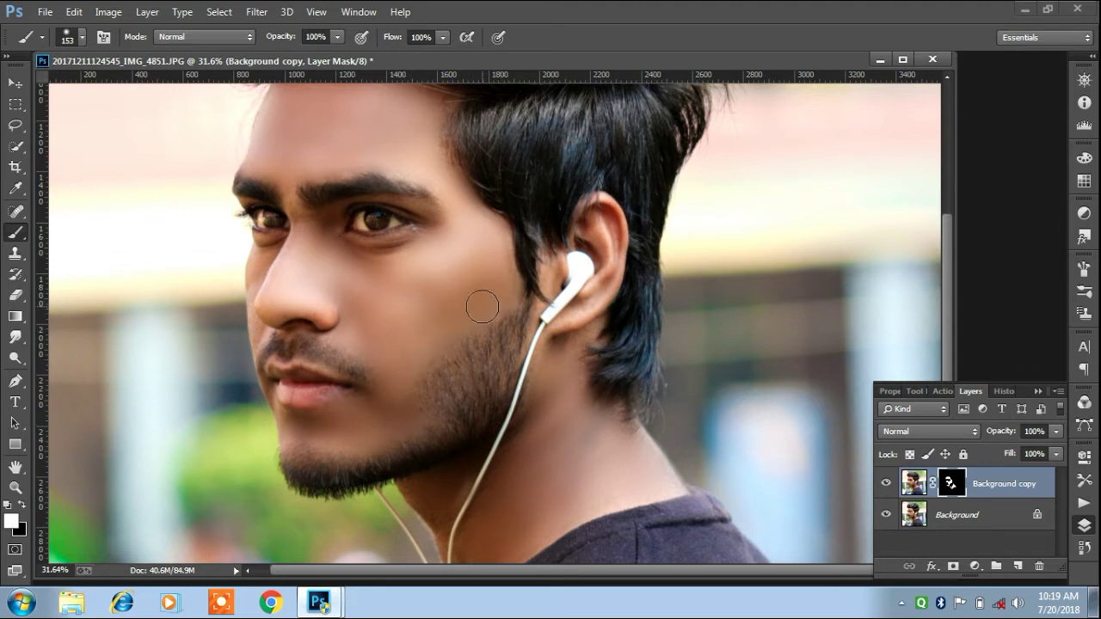
# Set the brush to 75 px and Step Backward twice to undo the last strokes.
pyautogui.rightClick(316, 238)
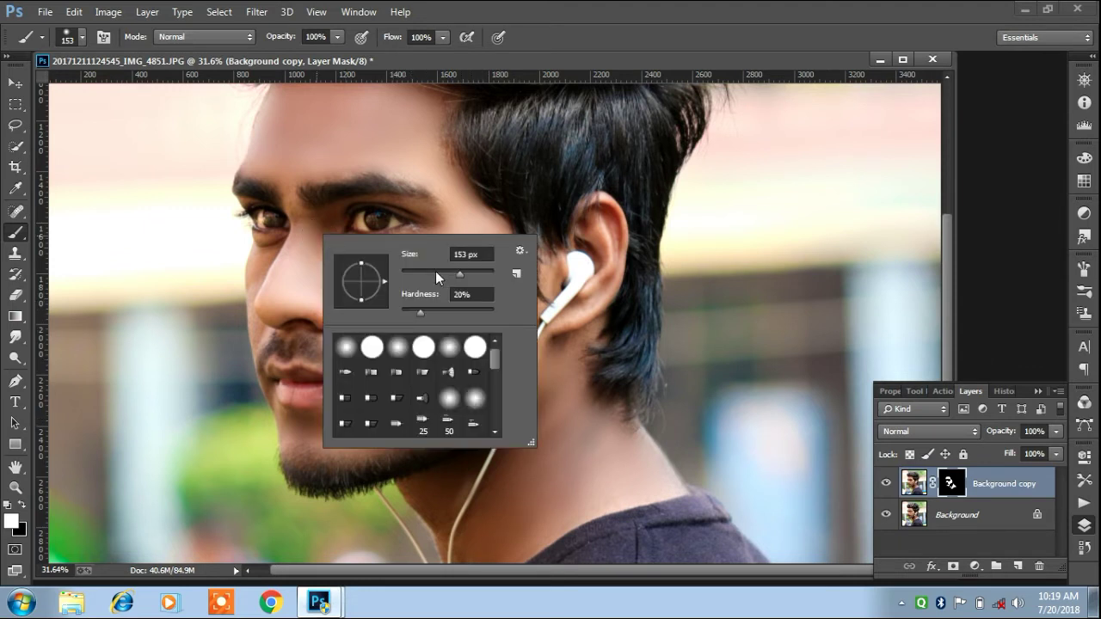
pyautogui.write('75')
pyautogui.press('Return')
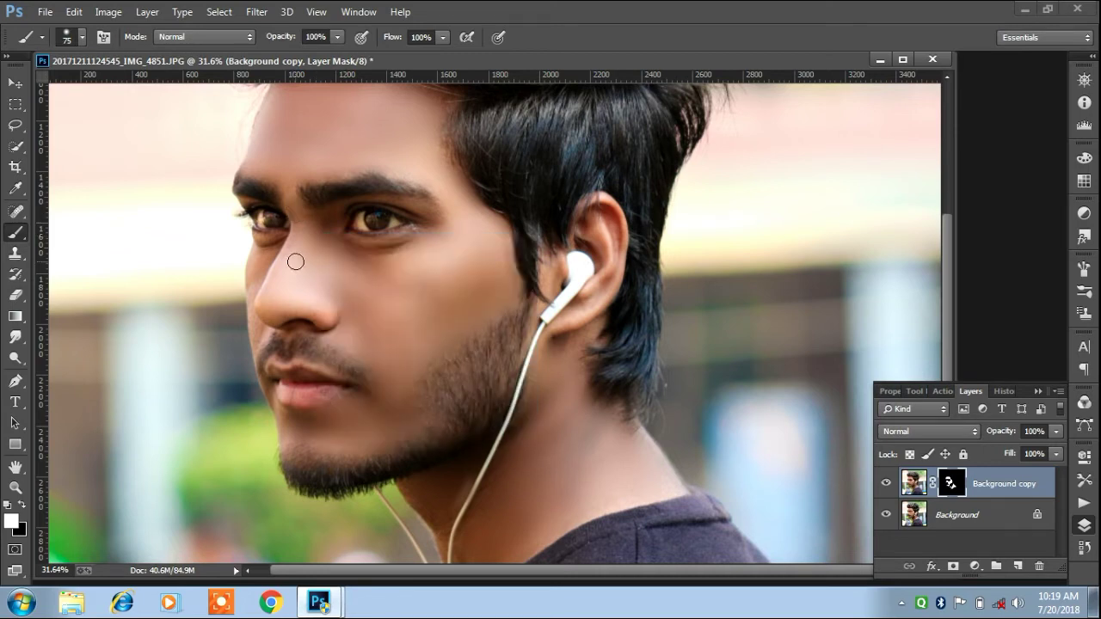
pyautogui.click(74, 12)
pyautogui.click(137, 38)
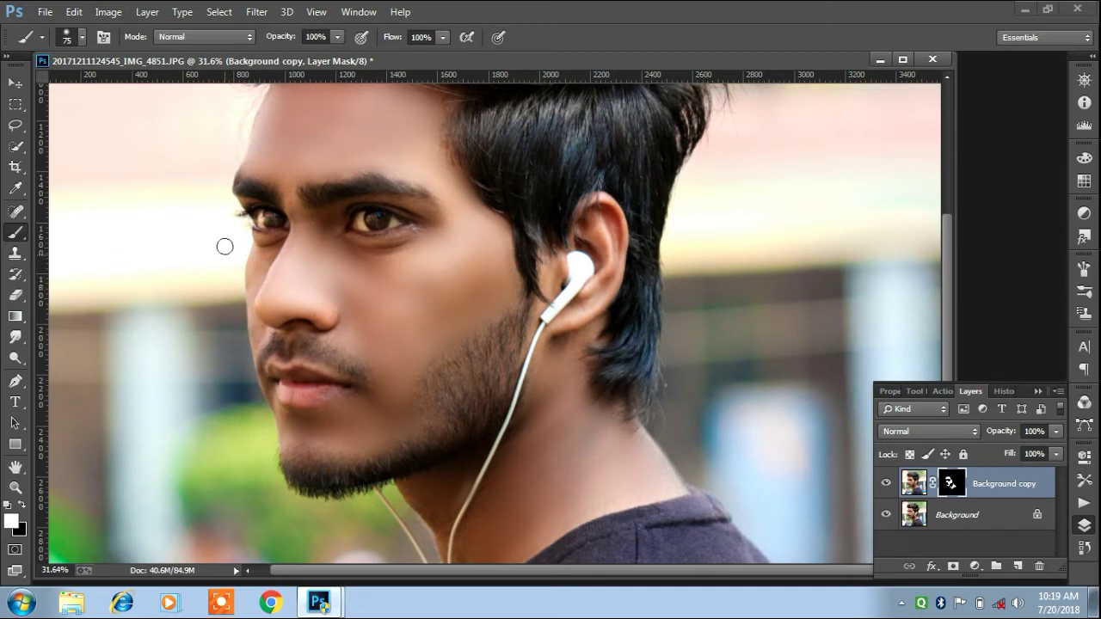
pyautogui.click(74, 12)
pyautogui.click(138, 40)
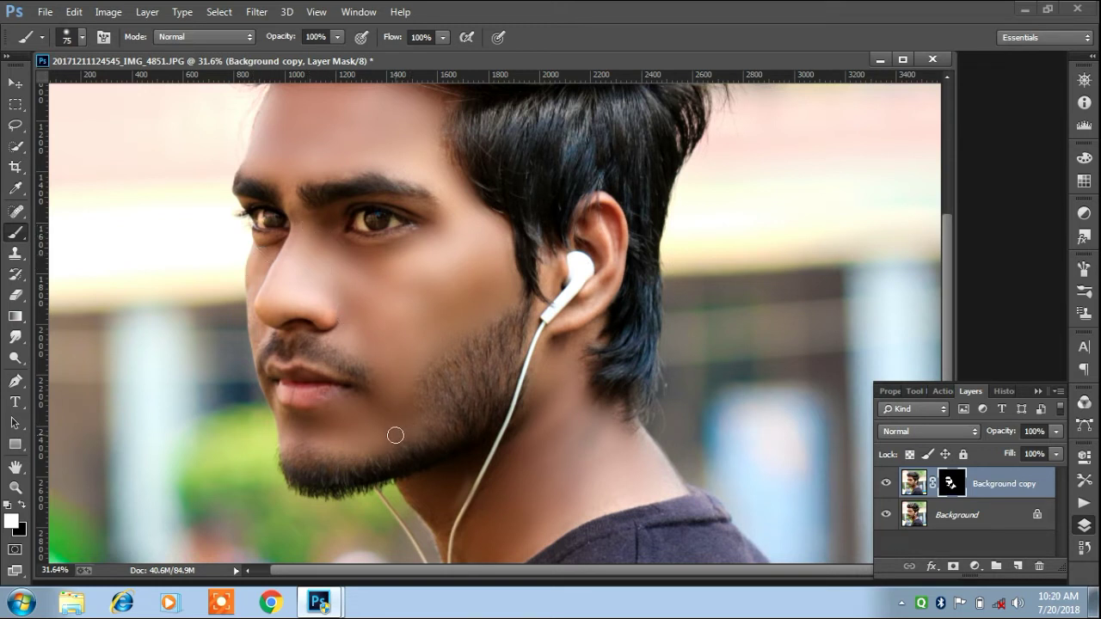
pyautogui.click(16, 487)
# Zoom out to the whole photo and set a 332 px soft brush.
pyautogui.keyDown('alt'); pyautogui.click(370, 336); pyautogui.keyUp('alt')
pyautogui.moveTo(368, 333); pyautogui.dragTo(348, 334)
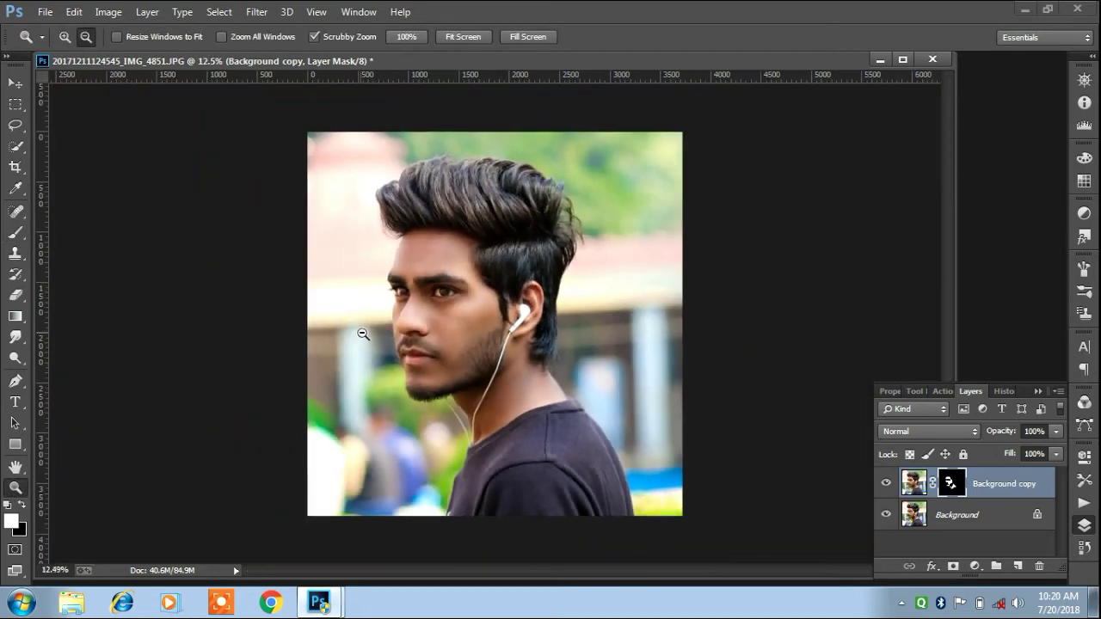
pyautogui.click(16, 233)
pyautogui.rightClick(400, 261)
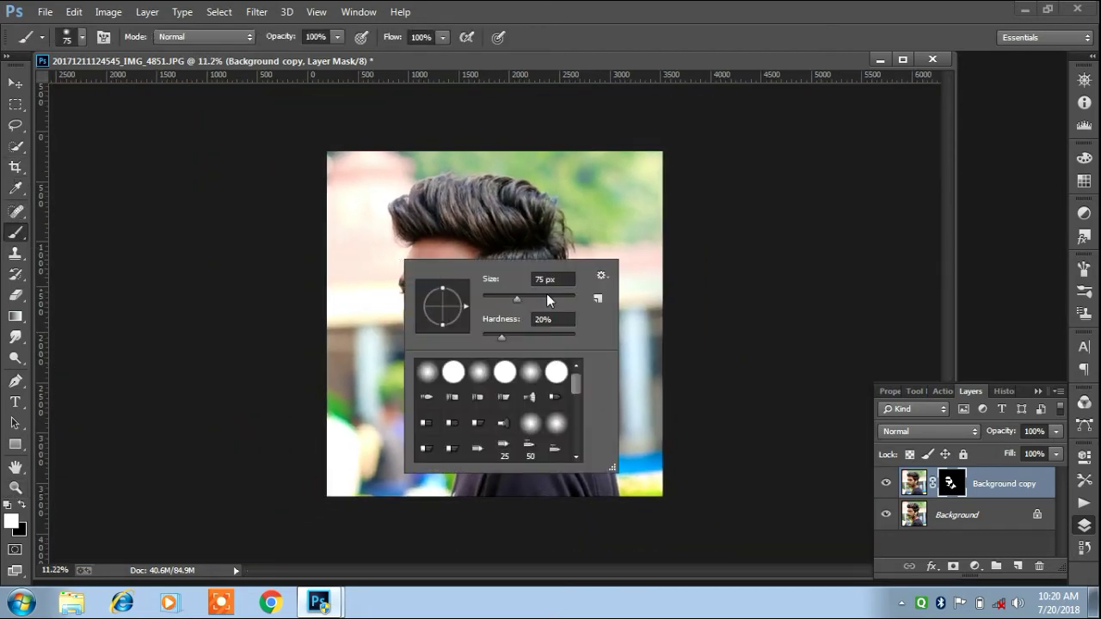
pyautogui.click(629, 234)
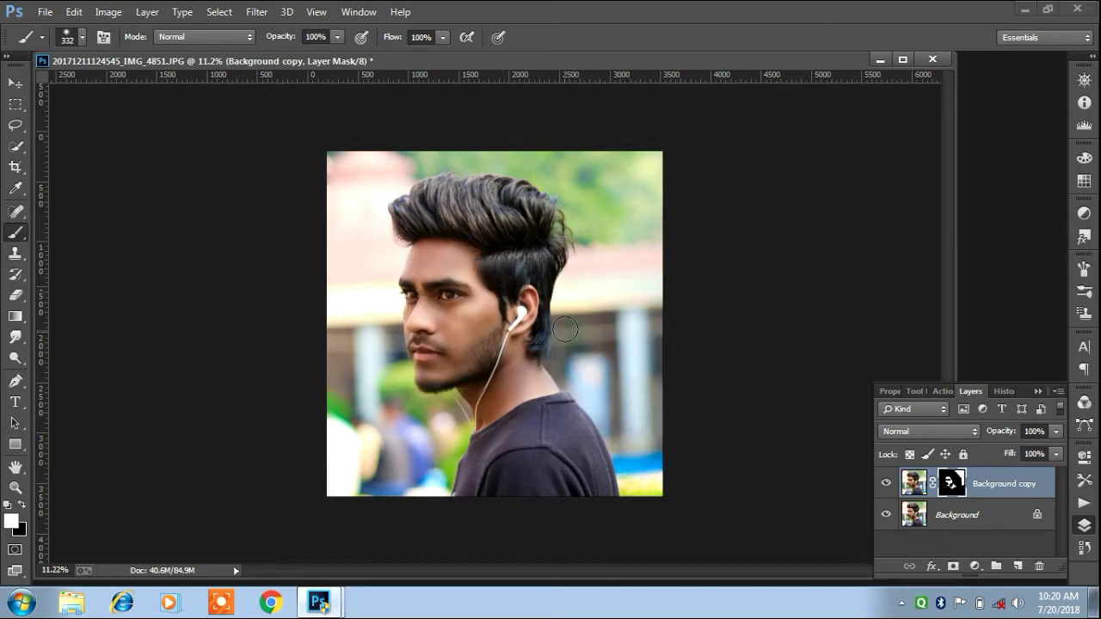
# Paint the mask white beside the ear, along the hair, jaw, neck and near the eye.
pyautogui.moveTo(566, 329); pyautogui.dragTo(571, 301)
pyautogui.moveTo(579, 283); pyautogui.dragTo(593, 256)
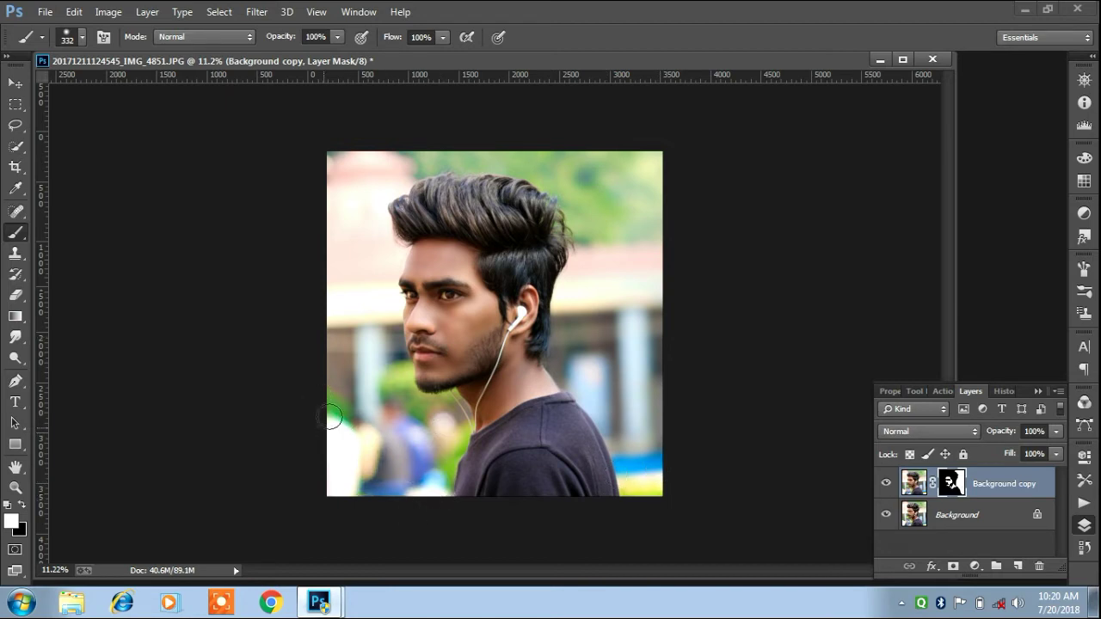
pyautogui.moveTo(385, 341); pyautogui.dragTo(399, 392)
pyautogui.moveTo(383, 277); pyautogui.dragTo(383, 297)
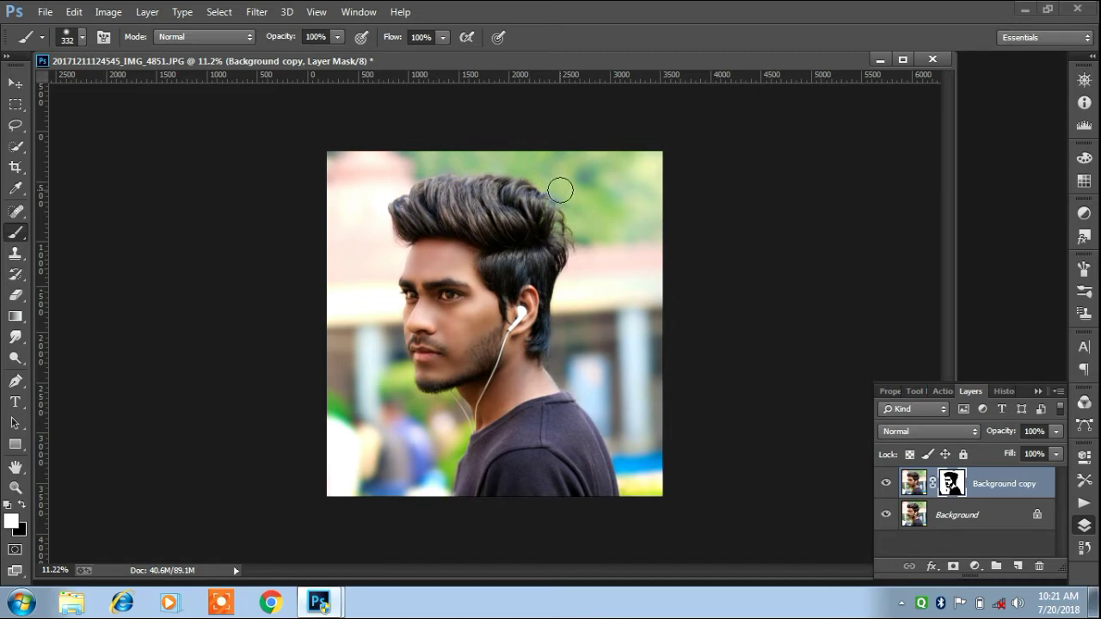
pyautogui.click(14, 487)
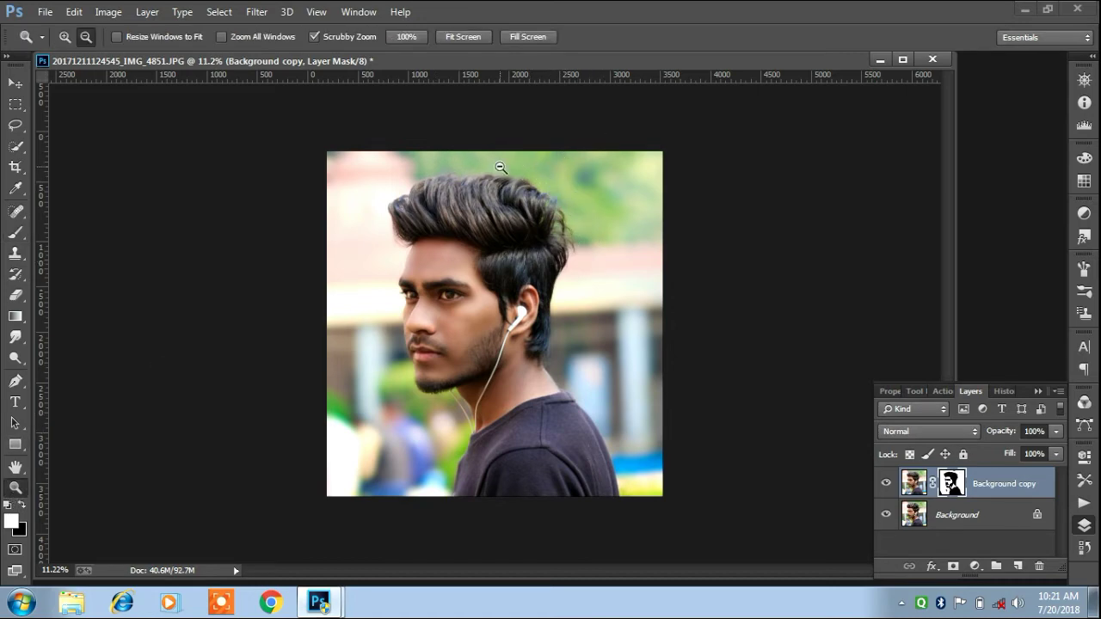
# Zoom into the top of the hair and paint out a stray mask patch in black.
pyautogui.click(527, 162)
pyautogui.click(14, 232)
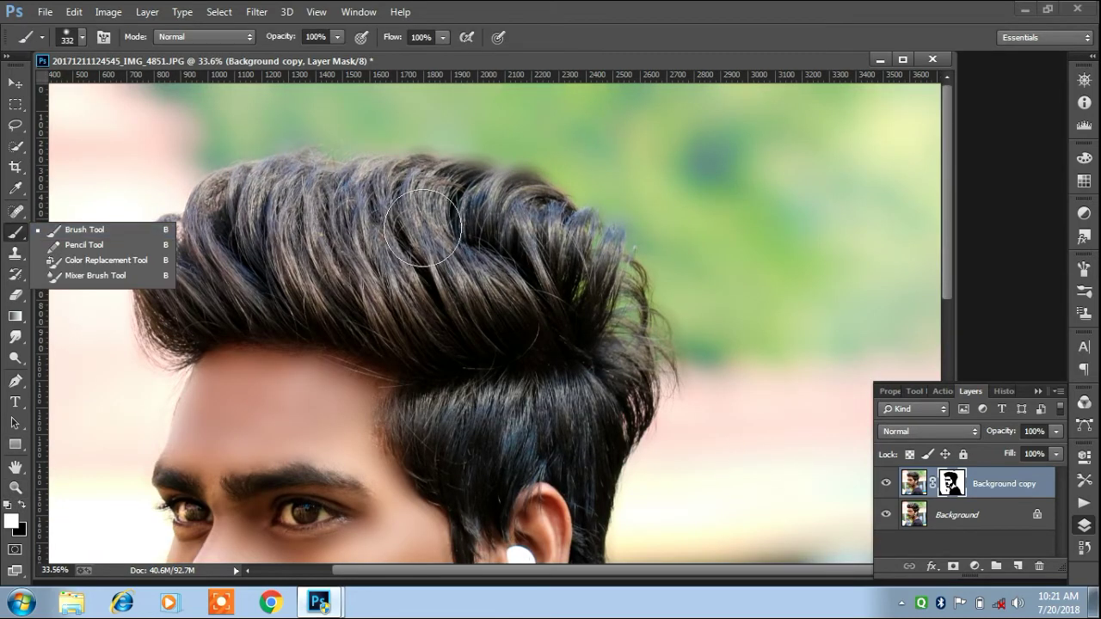
pyautogui.click(74, 226)
pyautogui.click(435, 216)
pyautogui.click(23, 505)
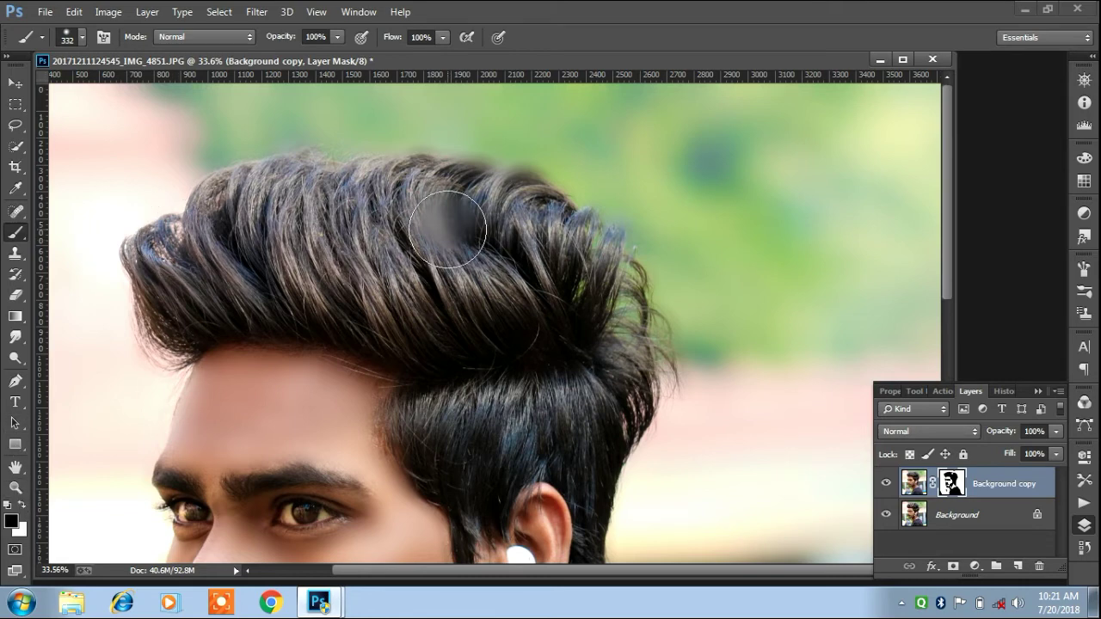
pyautogui.moveTo(443, 222); pyautogui.dragTo(430, 210)
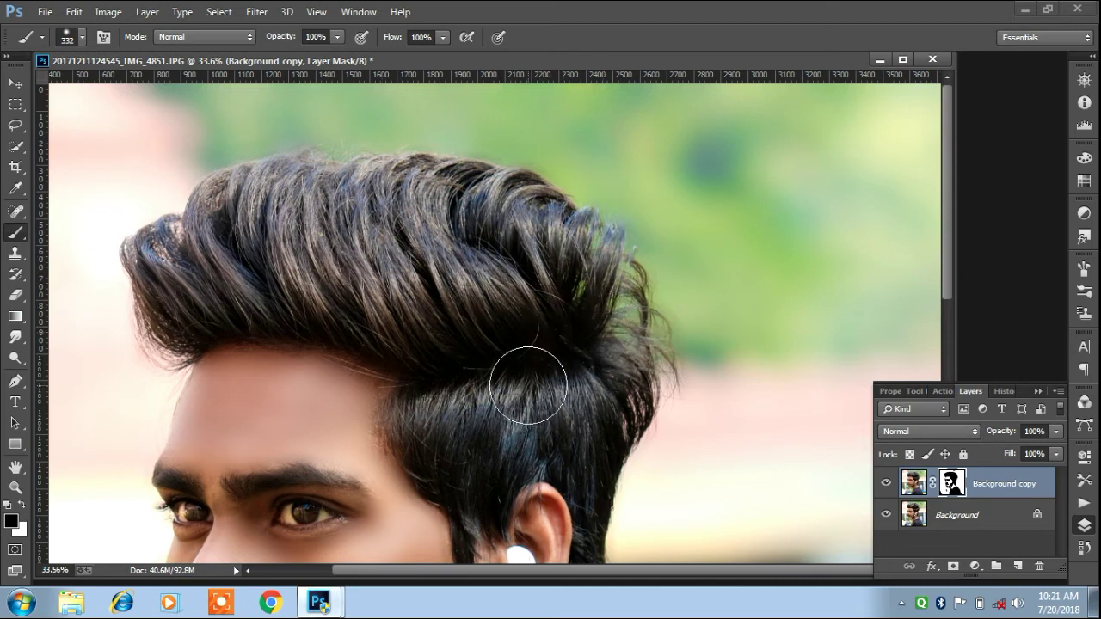
# Swap back to white, shrink the brush to 125 px, and zoom out to the whole photo.
pyautogui.click(15, 487)
pyautogui.click(374, 412)
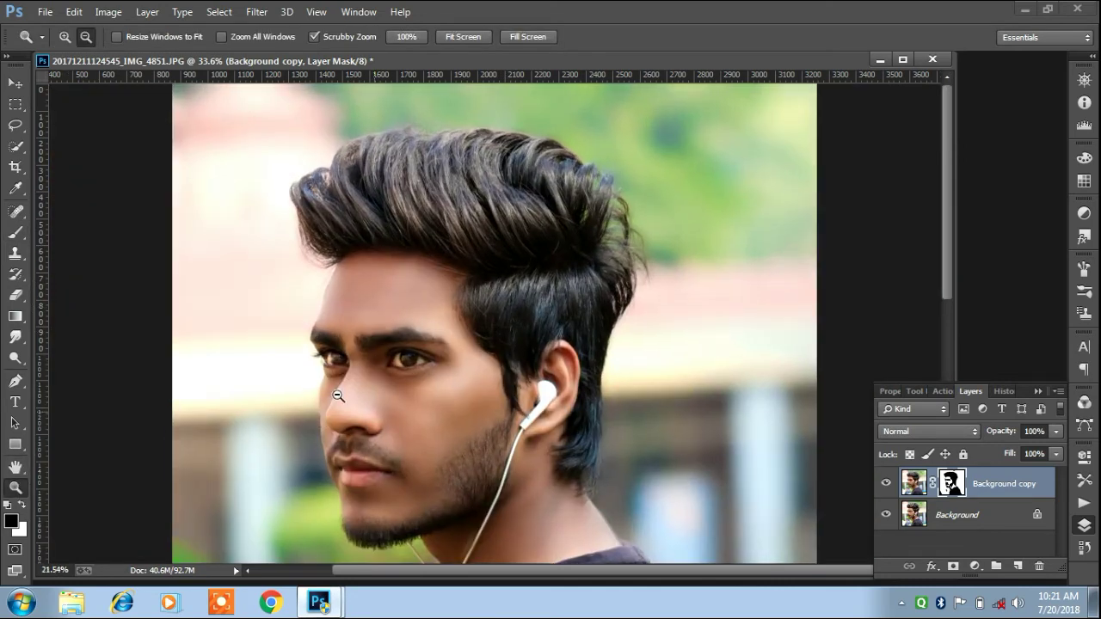
pyautogui.click(16, 232)
pyautogui.click(270, 431)
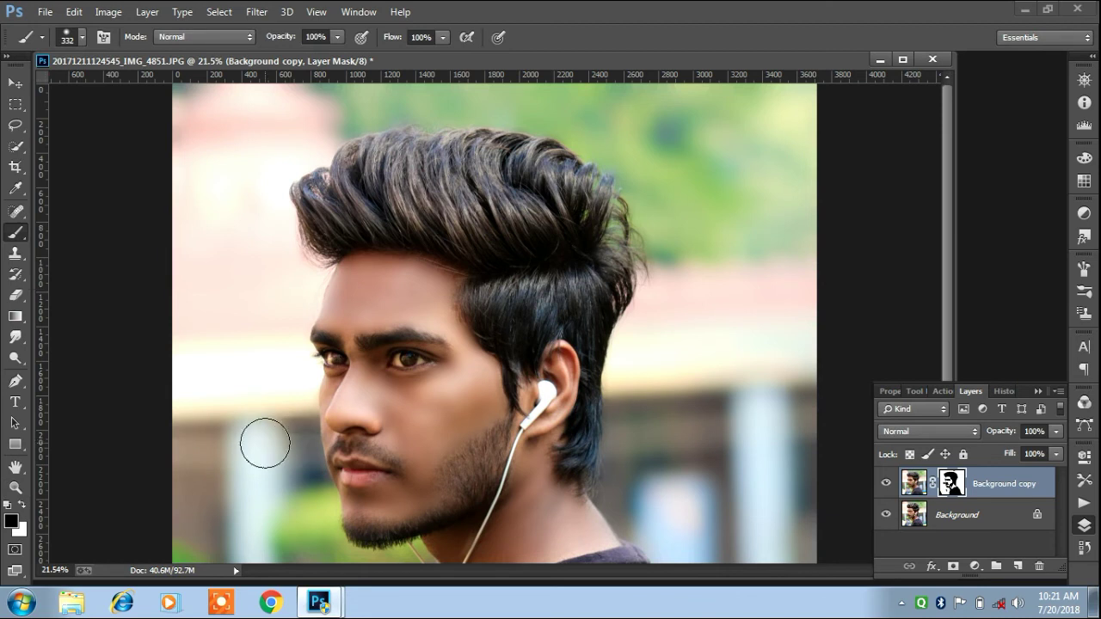
pyautogui.press('x')
pyautogui.rightClick(286, 421)
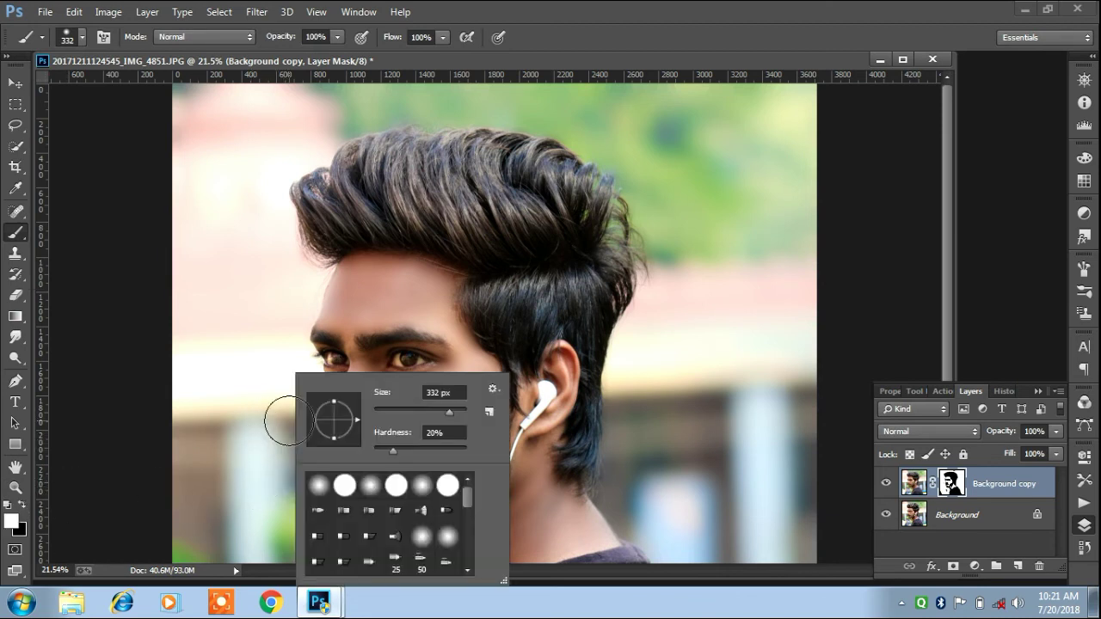
pyautogui.click(426, 407)
pyautogui.press('Return')
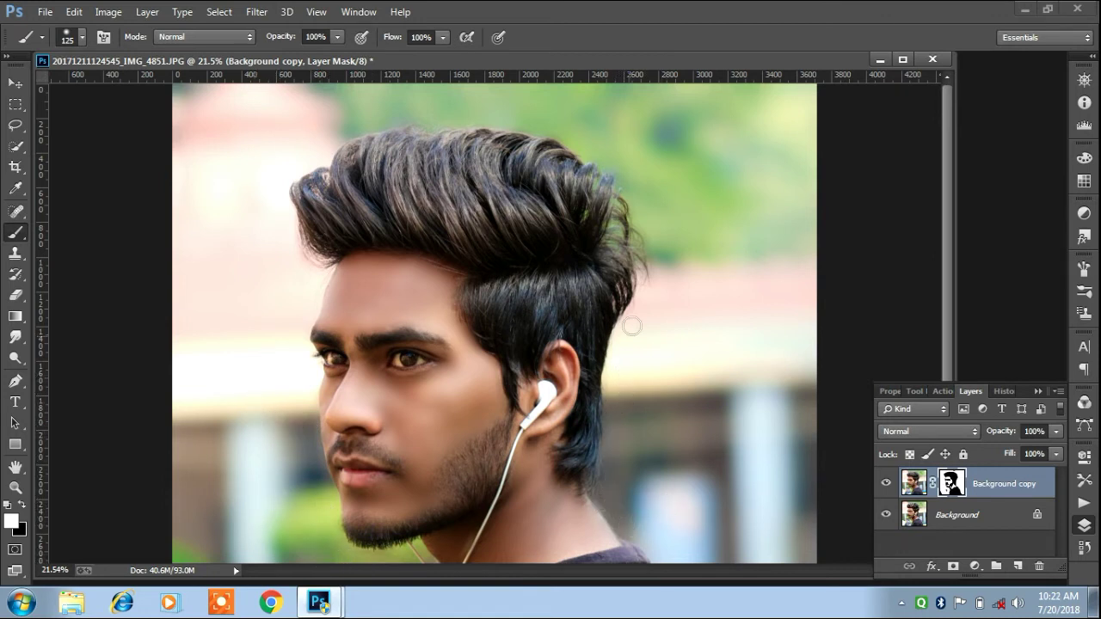
pyautogui.press('z')
pyautogui.keyDown('alt'); pyautogui.click(422, 445); pyautogui.keyUp('alt')
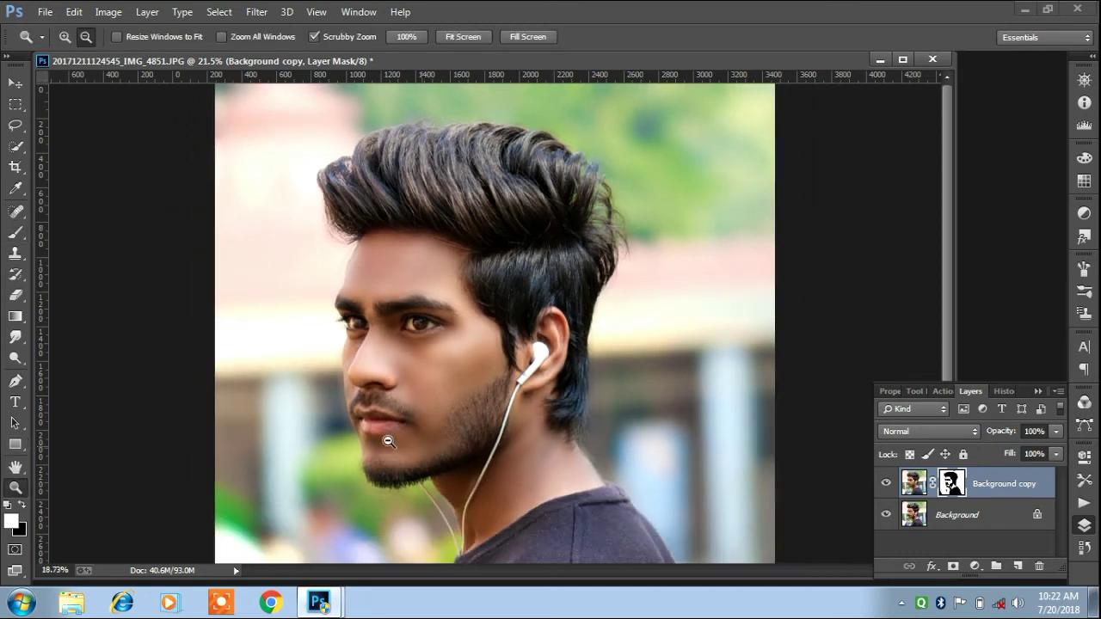
# Fit the photo on screen and set the Background copy layer's fill to 74%.
pyautogui.hotkey('ctrl', '0')
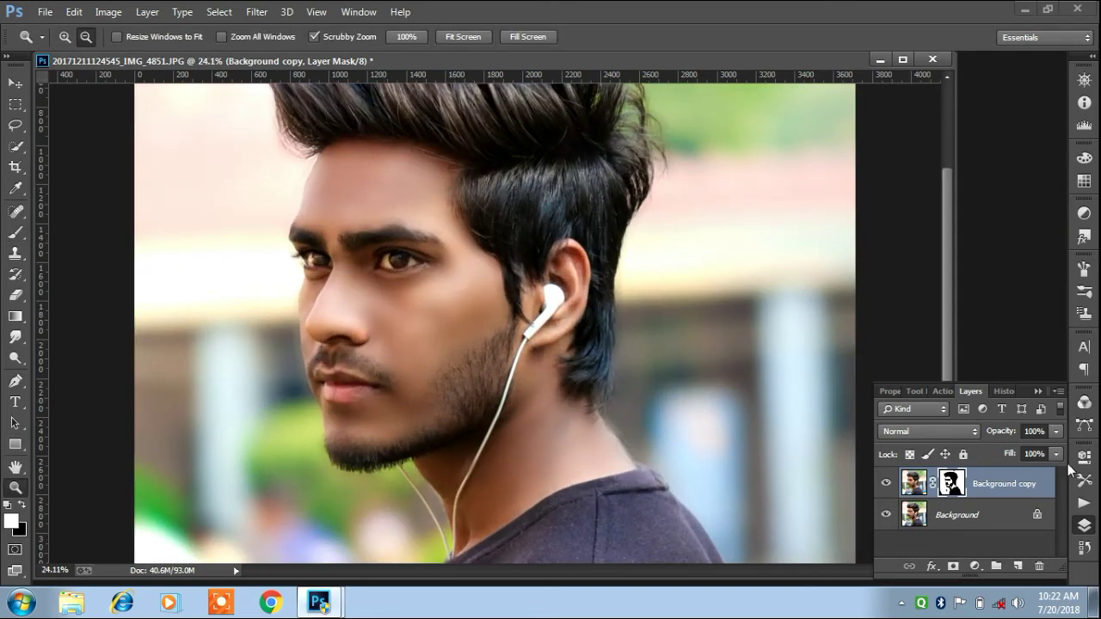
pyautogui.click(1058, 454)
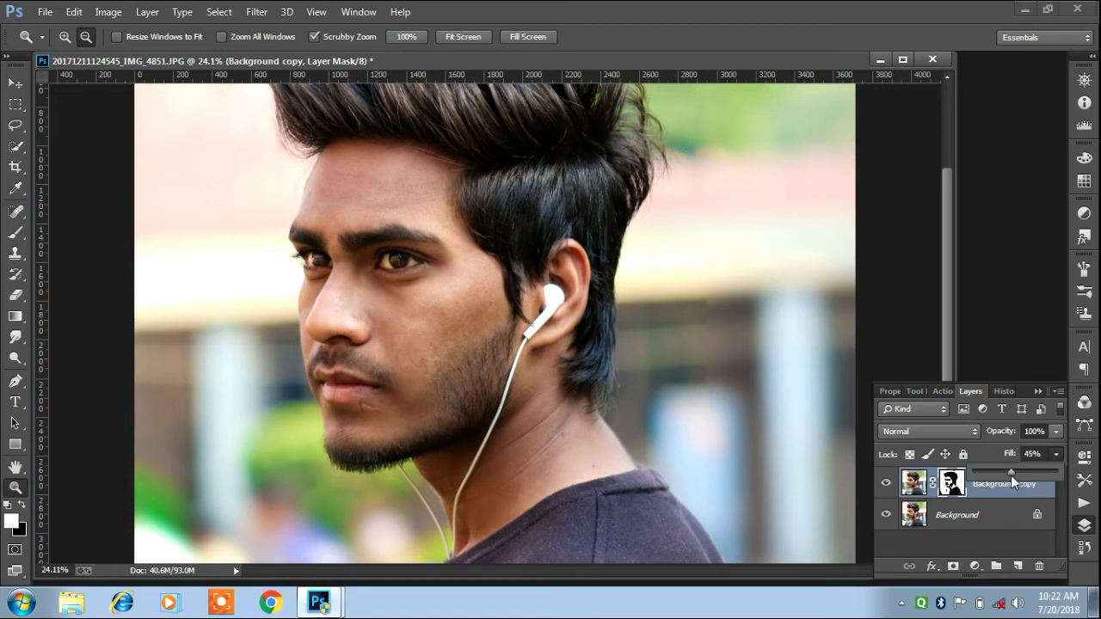
pyautogui.moveTo(1011, 475); pyautogui.dragTo(960, 465)
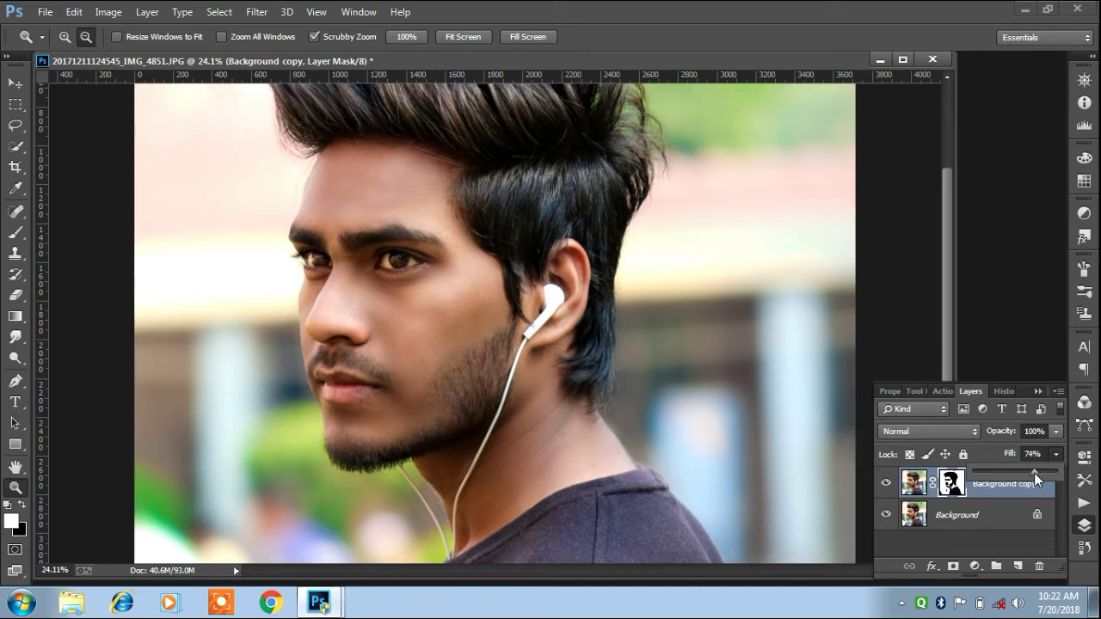
pyautogui.moveTo(1034, 474); pyautogui.dragTo(1037, 477)
pyautogui.keyDown('alt'); pyautogui.click(763, 407); pyautogui.keyUp('alt')
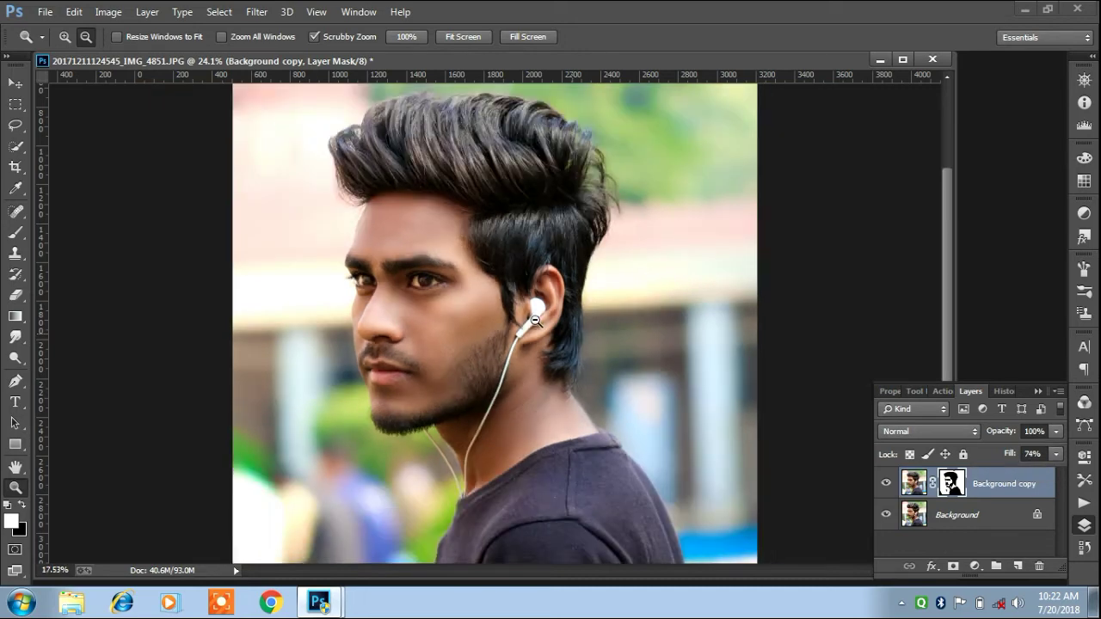
# Flatten the image and duplicate the flattened Background into a Background copy layer.
pyautogui.rightClick(973, 528)
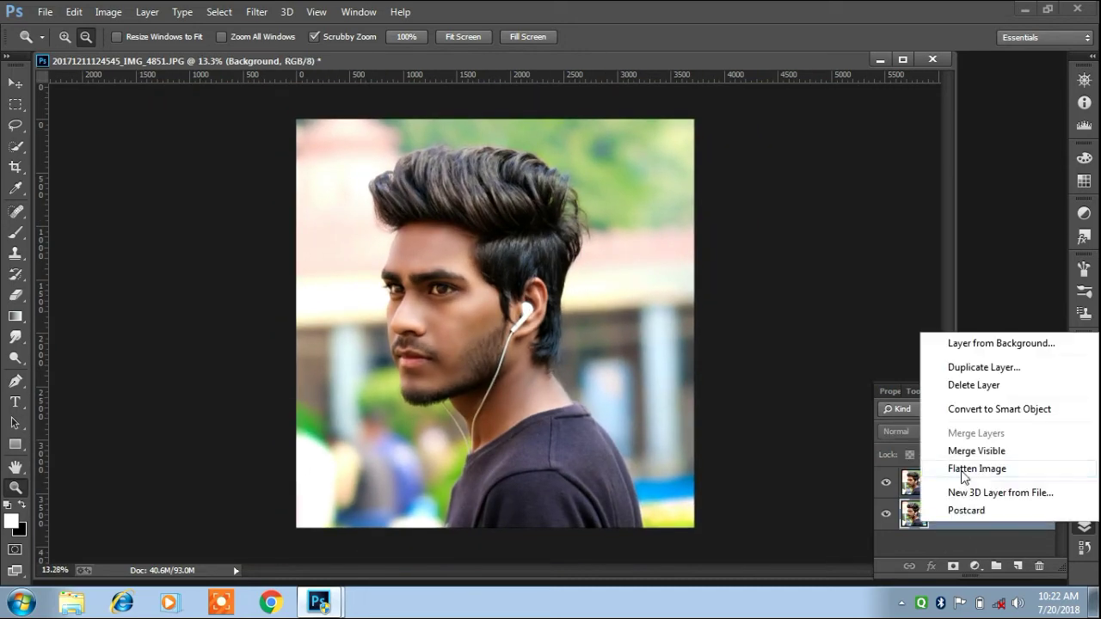
pyautogui.click(968, 467)
pyautogui.moveTo(1027, 484); pyautogui.dragTo(1018, 567)
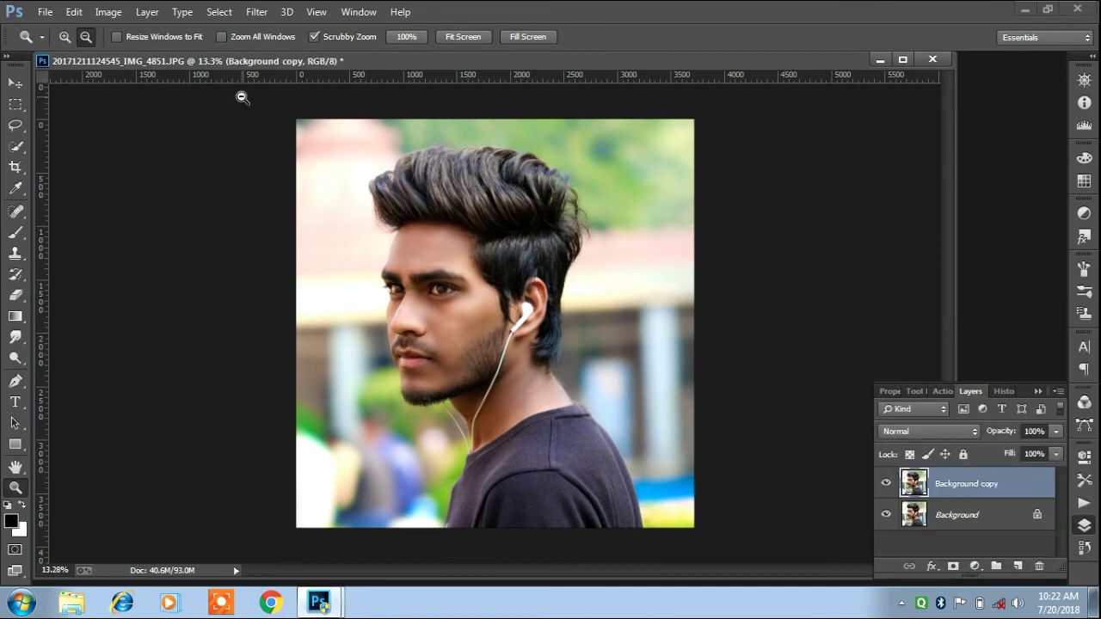
# Browse the Filter menu's Nik Collection filters and close it without applying any.
pyautogui.click(256, 11)
pyautogui.click(593, 7)
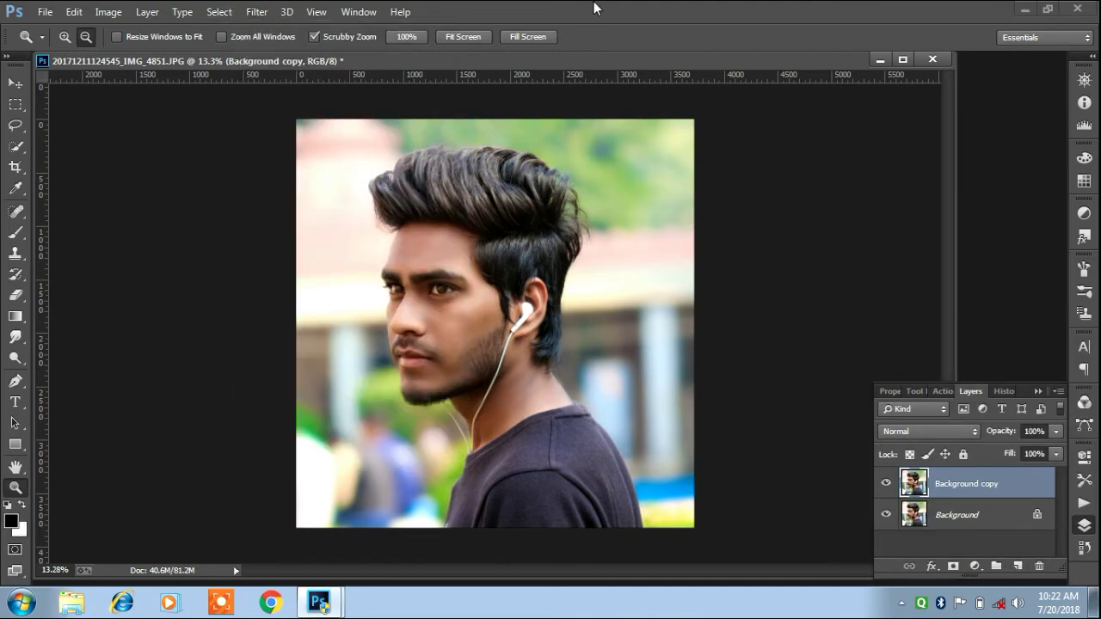
pyautogui.click(256, 8)
pyautogui.moveTo(286, 425)
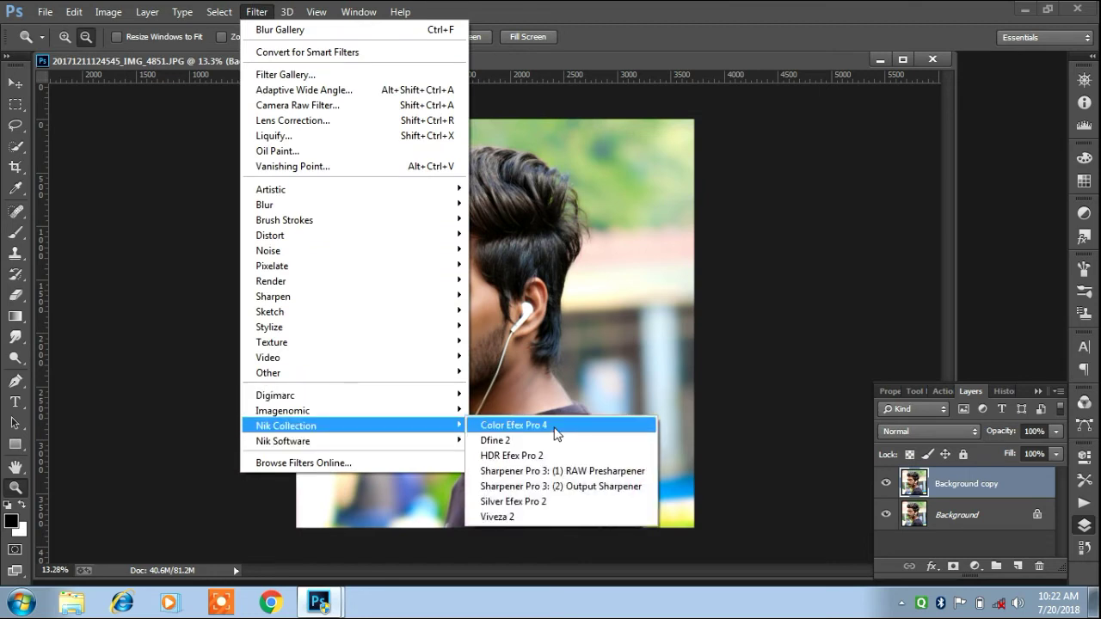
pyautogui.click(899, 609)
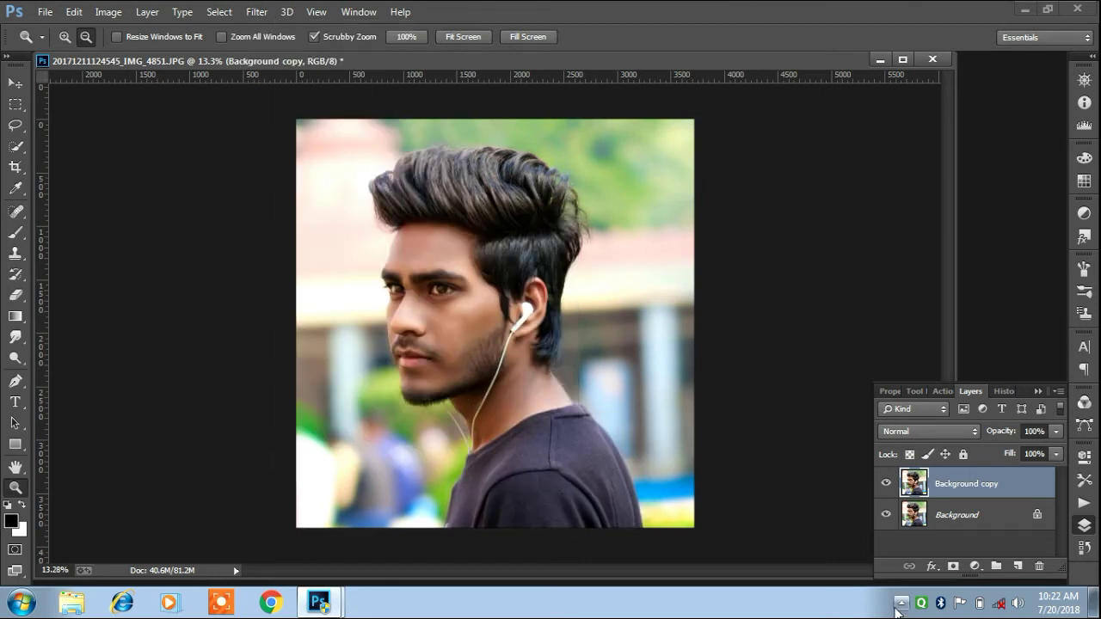
# Add a Selective Color adjustment layer with Blacks deepened to about +7.
pyautogui.click(975, 567)
pyautogui.click(972, 553)
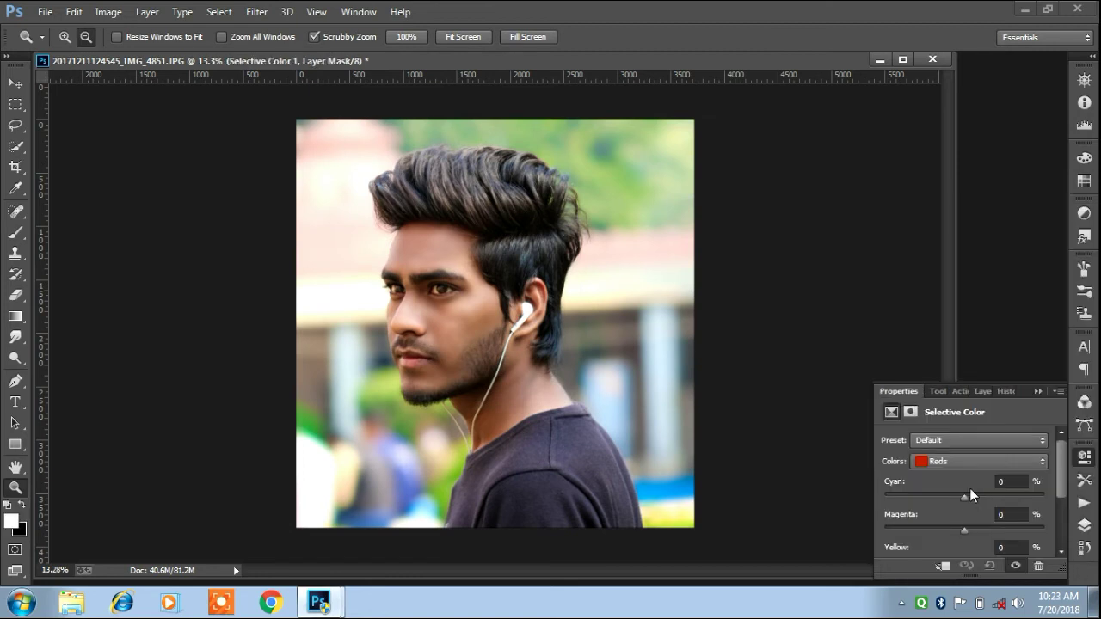
pyautogui.click(967, 461)
pyautogui.click(968, 583)
pyautogui.scroll(-2, 963, 501)
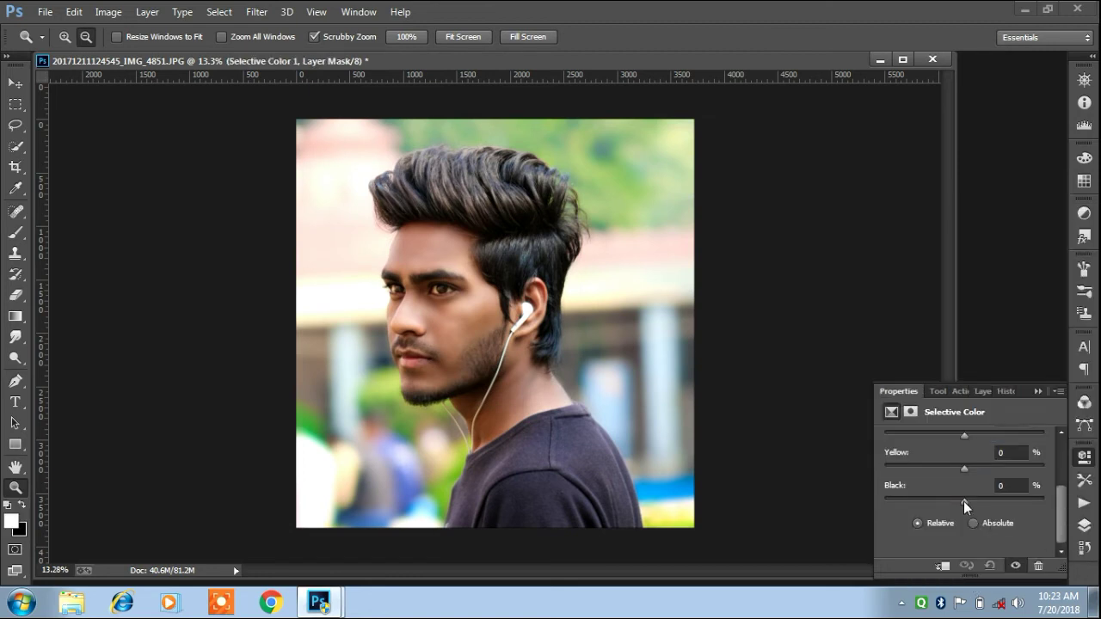
pyautogui.moveTo(964, 501); pyautogui.dragTo(970, 501)
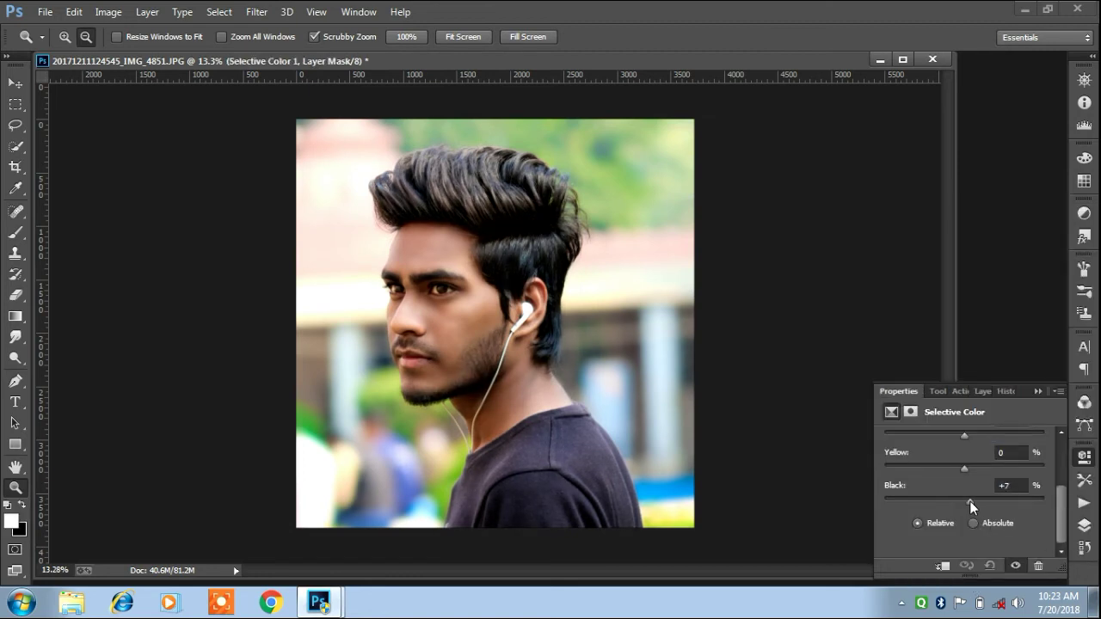
# Flatten the Selective Color adjustment into the Background and zoom in on the portrait.
pyautogui.click(981, 392)
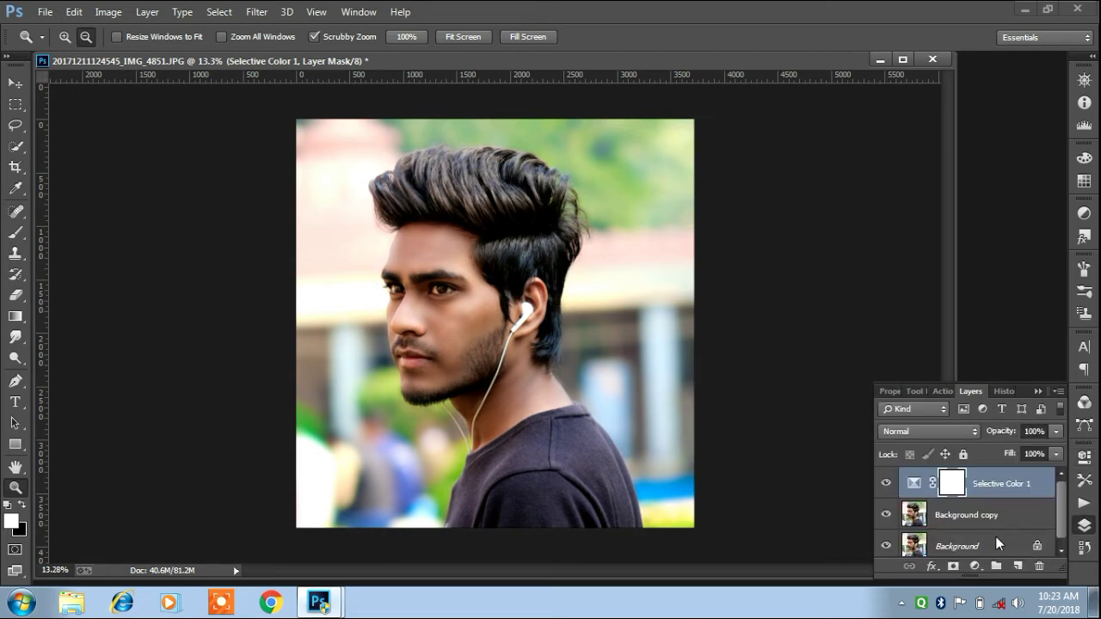
pyautogui.rightClick(995, 544)
pyautogui.click(990, 481)
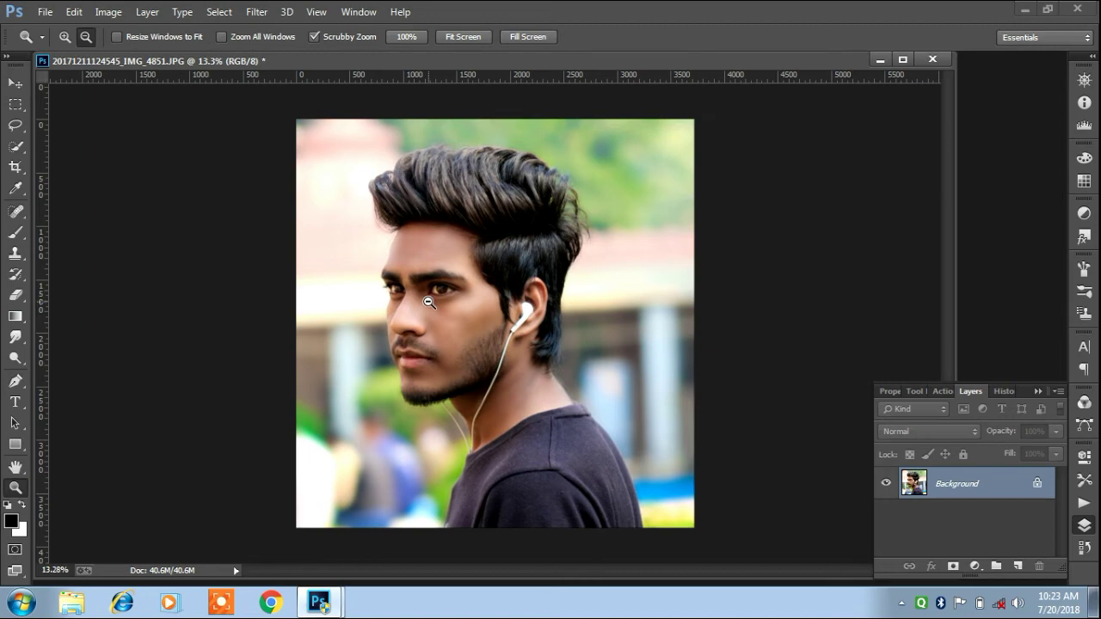
pyautogui.moveTo(428, 302)
pyautogui.mouseDown()
pyautogui.moveTo(492, 320)
pyautogui.moveTo(423, 297)
pyautogui.mouseUp()
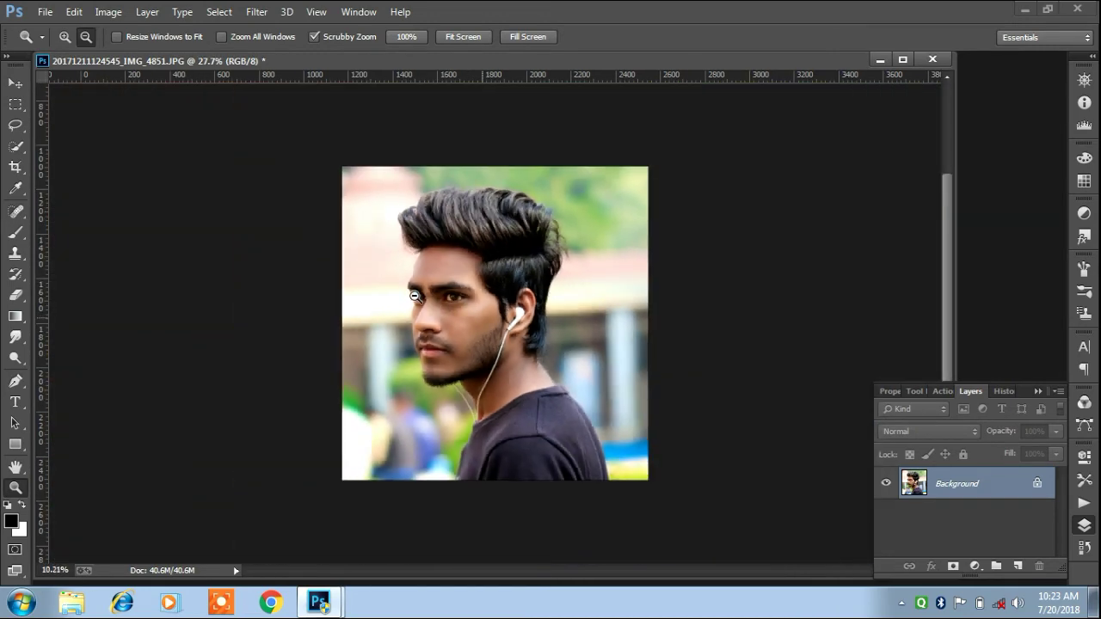
pyautogui.click(265, 12)
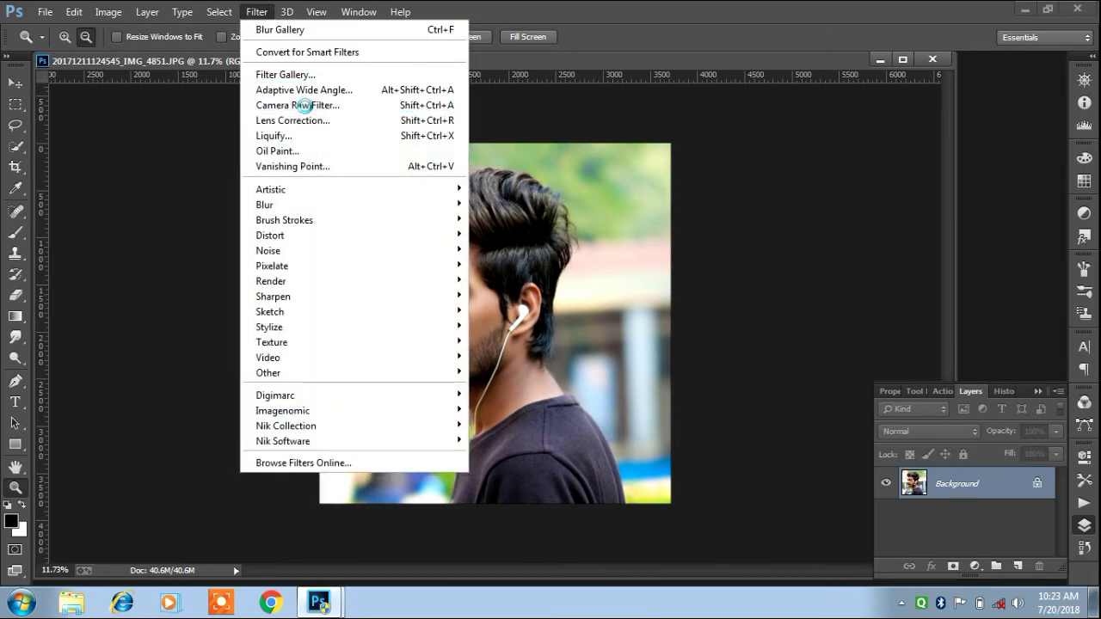
# In the Camera Raw filter's HSL panel, raise Oranges luminance to +20.
pyautogui.click(303, 105)
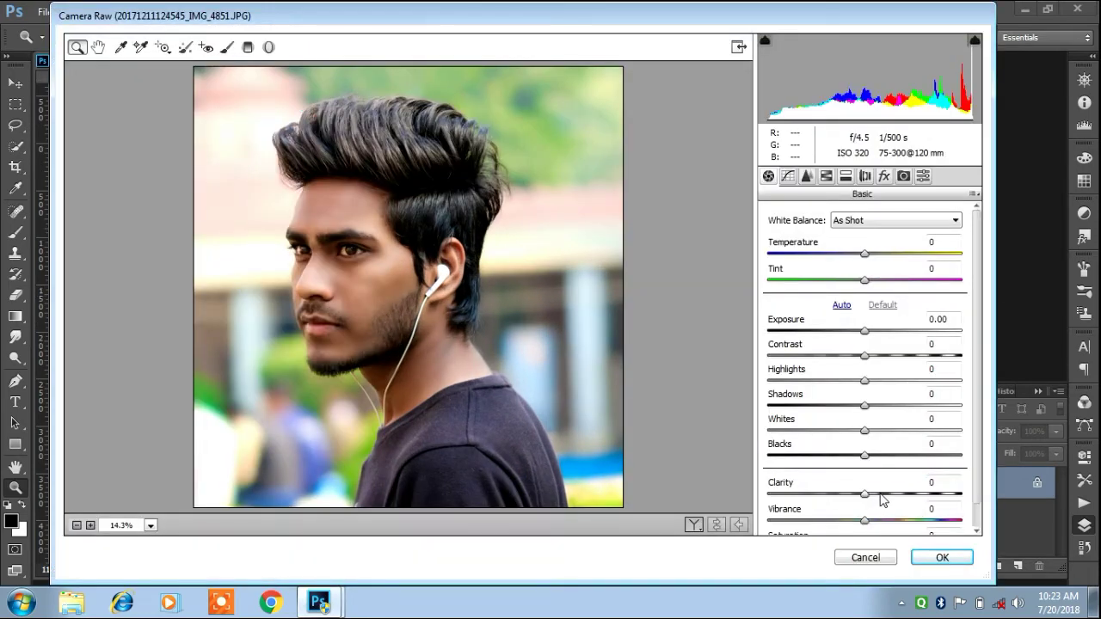
pyautogui.click(846, 175)
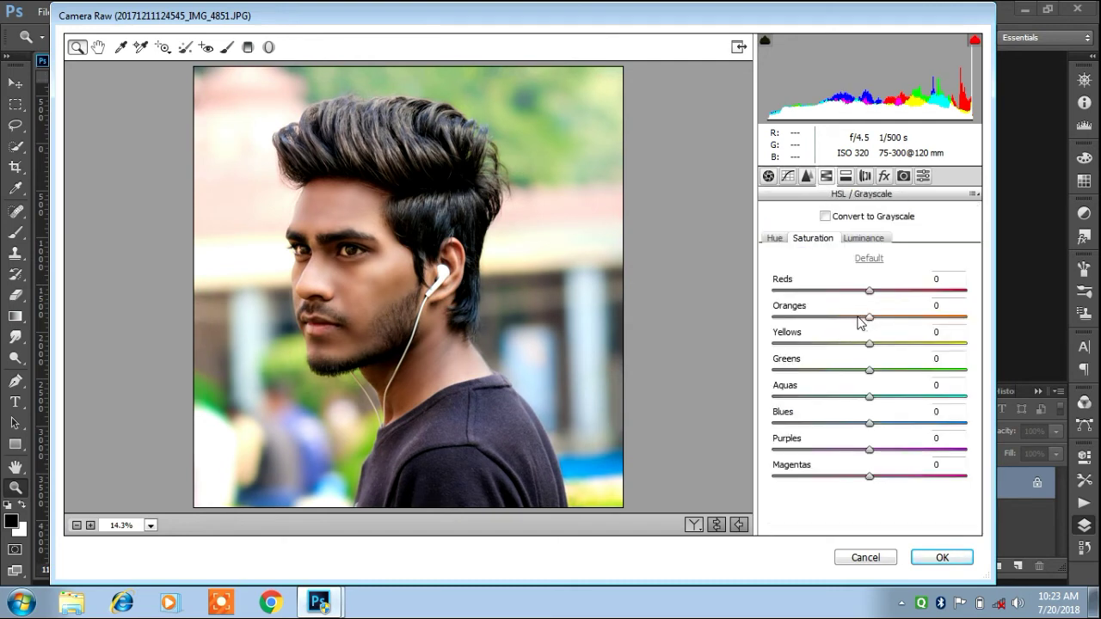
pyautogui.click(863, 238)
pyautogui.moveTo(869, 317)
pyautogui.mouseDown()
pyautogui.moveTo(890, 317)
pyautogui.moveTo(858, 318)
pyautogui.mouseUp()
# Set HSL saturation to Oranges -10, Blues +34, Greens +48, Yellows +38 and apply.
pyautogui.click(826, 239)
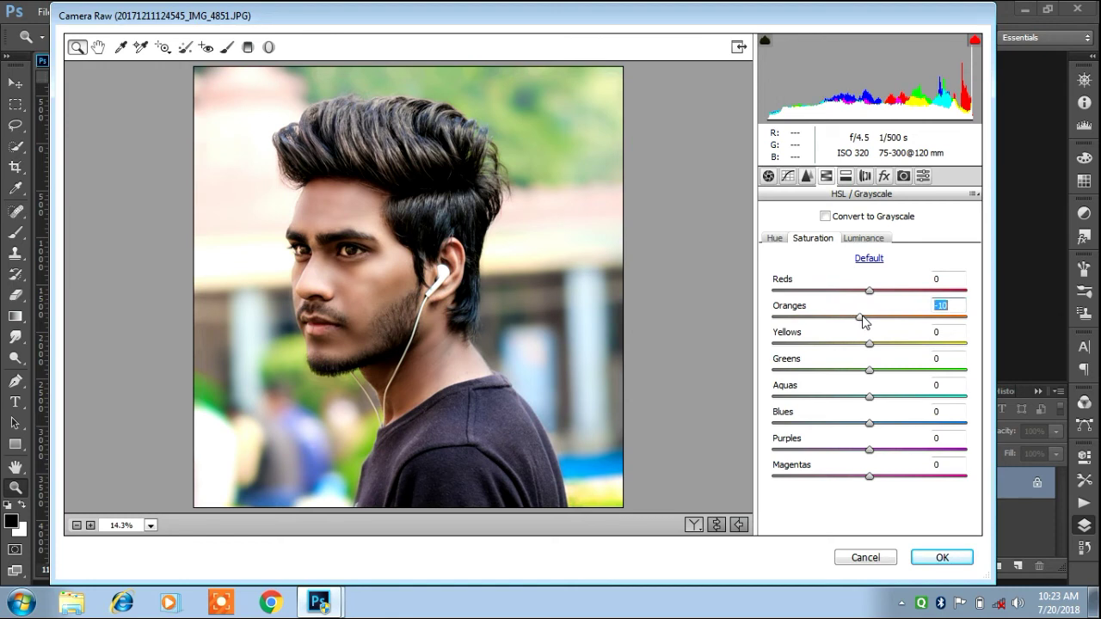
pyautogui.click(904, 423)
pyautogui.click(916, 370)
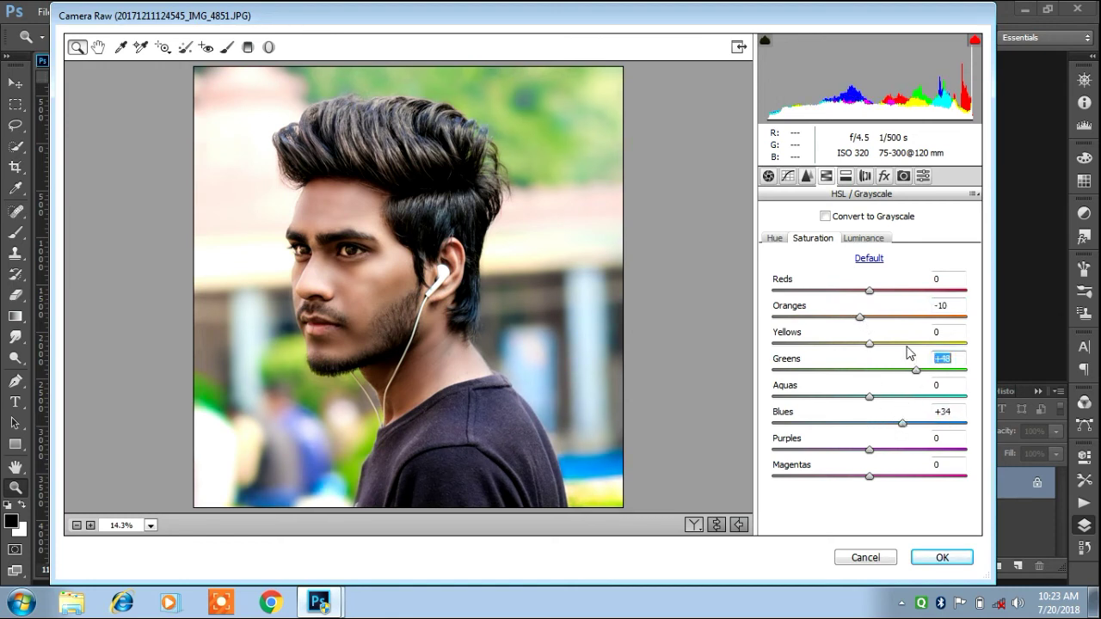
pyautogui.click(906, 343)
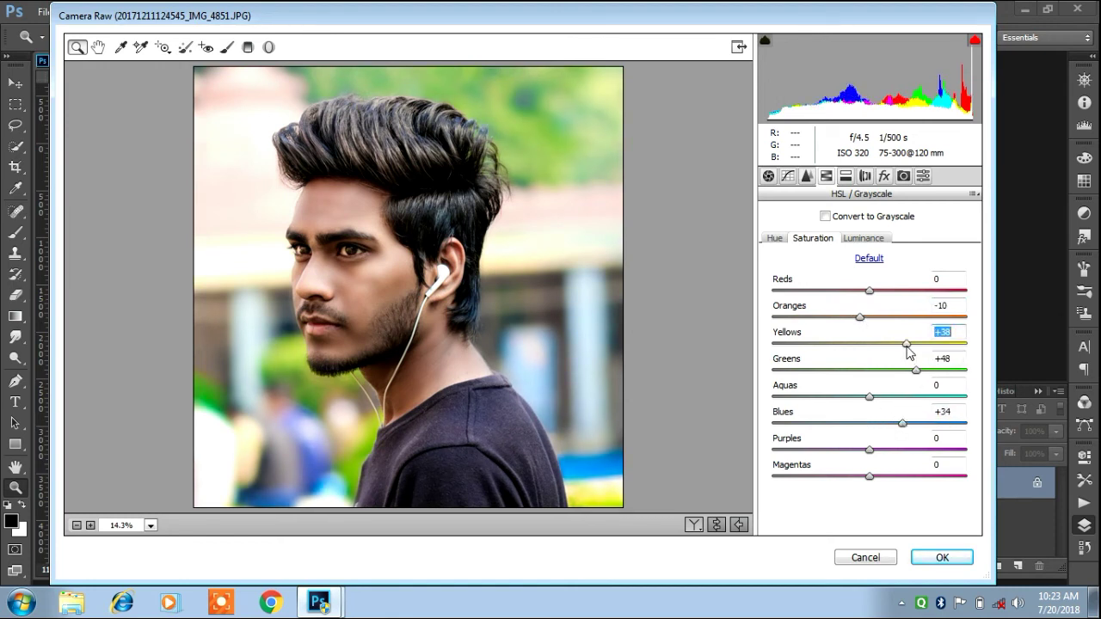
pyautogui.click(943, 560)
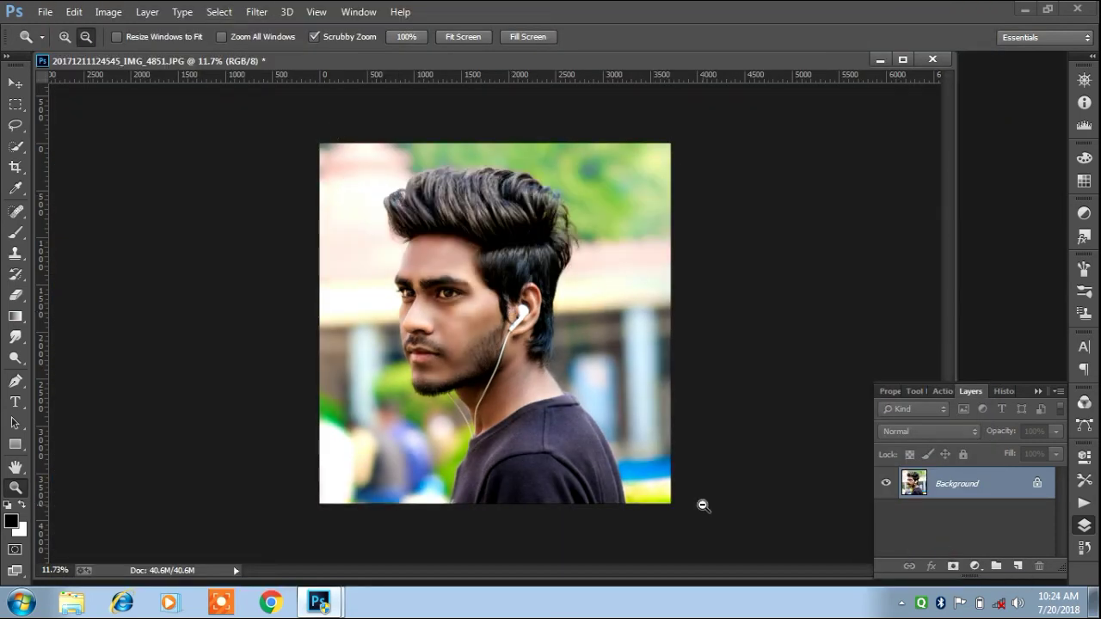
# Duplicate the Background layer and lighten the face skin with the Dodge tool.
pyautogui.moveTo(990, 480); pyautogui.dragTo(1017, 566)
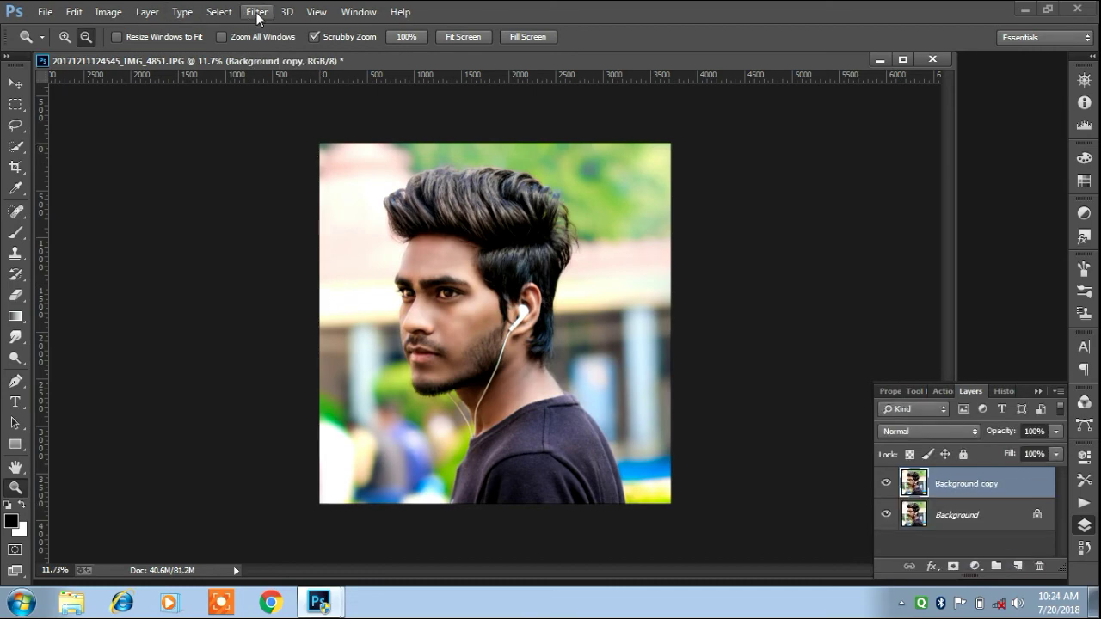
pyautogui.scroll(3, 497, 310)
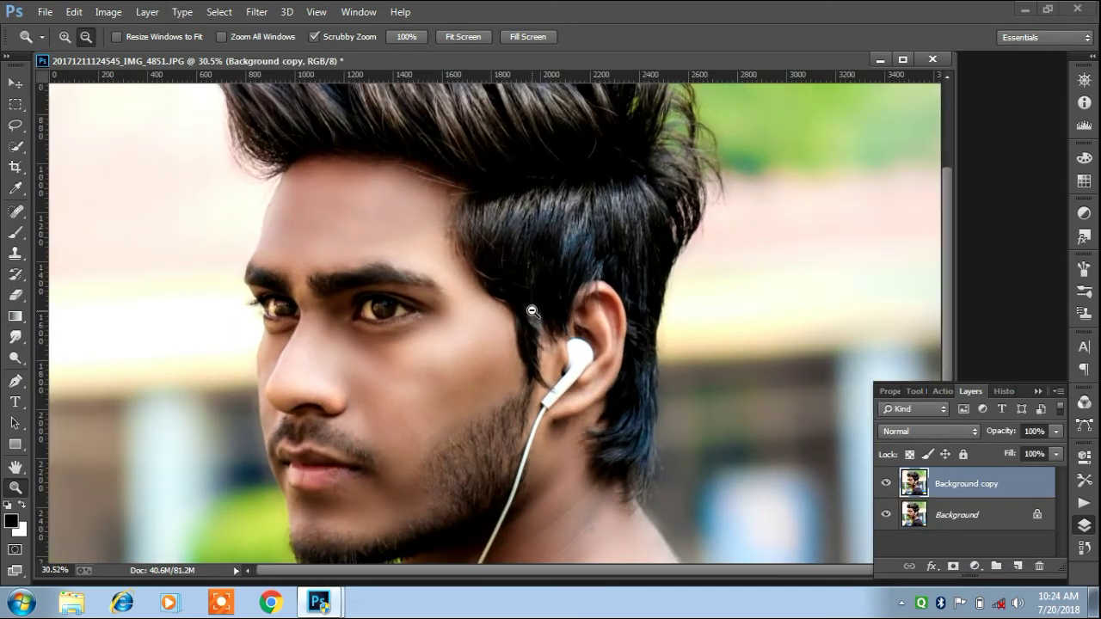
pyautogui.scroll(-1, 497, 309)
pyautogui.scroll(-4, 498, 310)
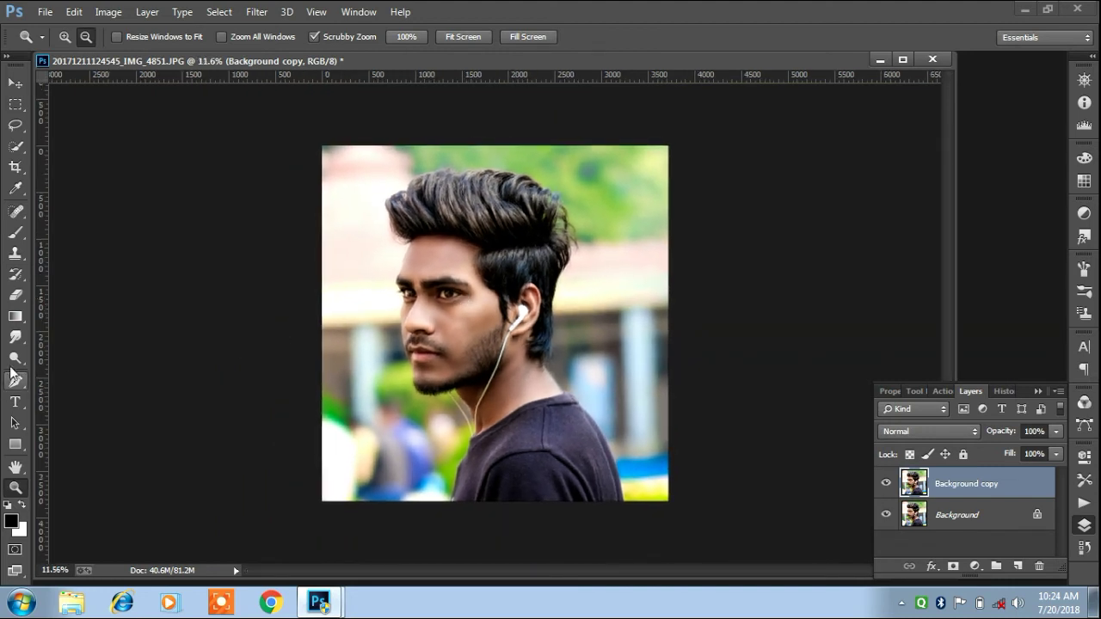
pyautogui.click(15, 358)
pyautogui.click(476, 328)
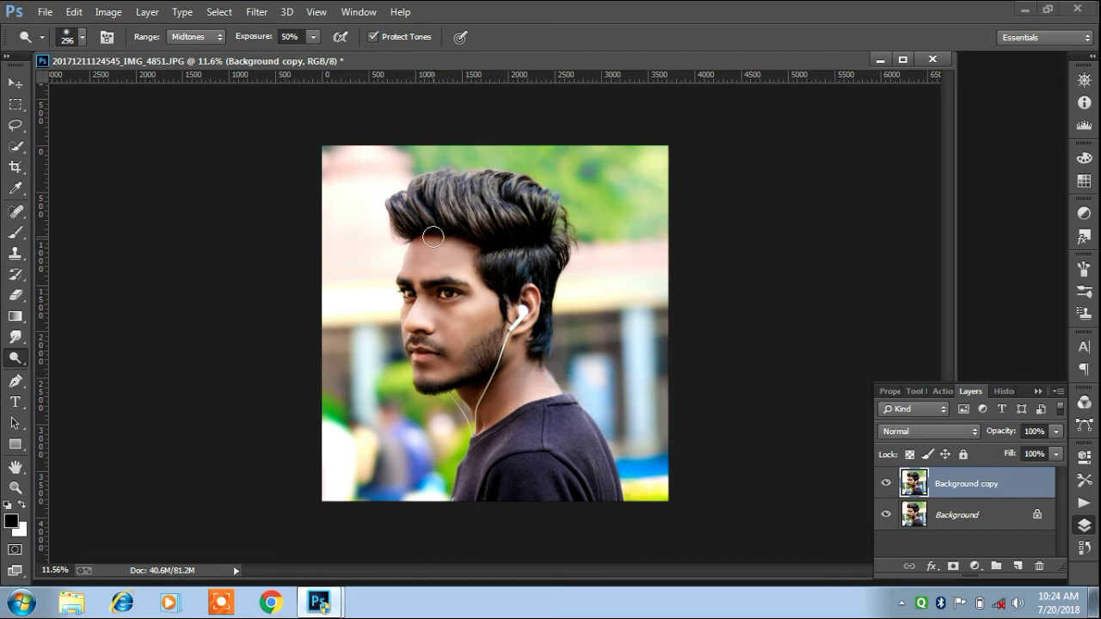
# Set the dodged duplicate layer's fill to 81% and flatten the image.
pyautogui.click(1056, 453)
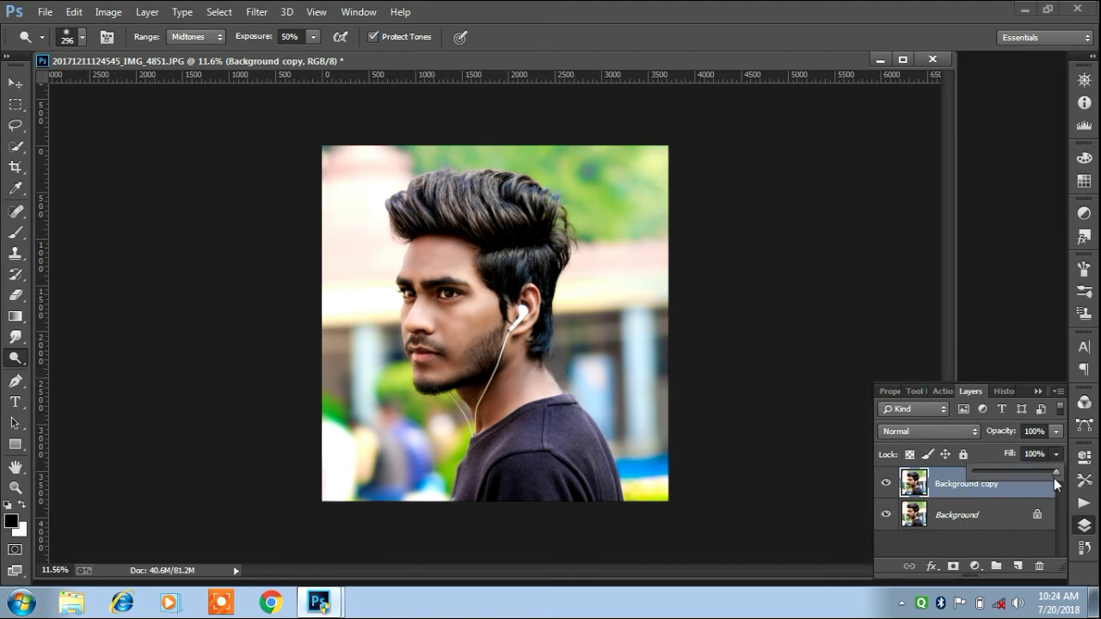
pyautogui.moveTo(1015, 473); pyautogui.dragTo(1035, 473)
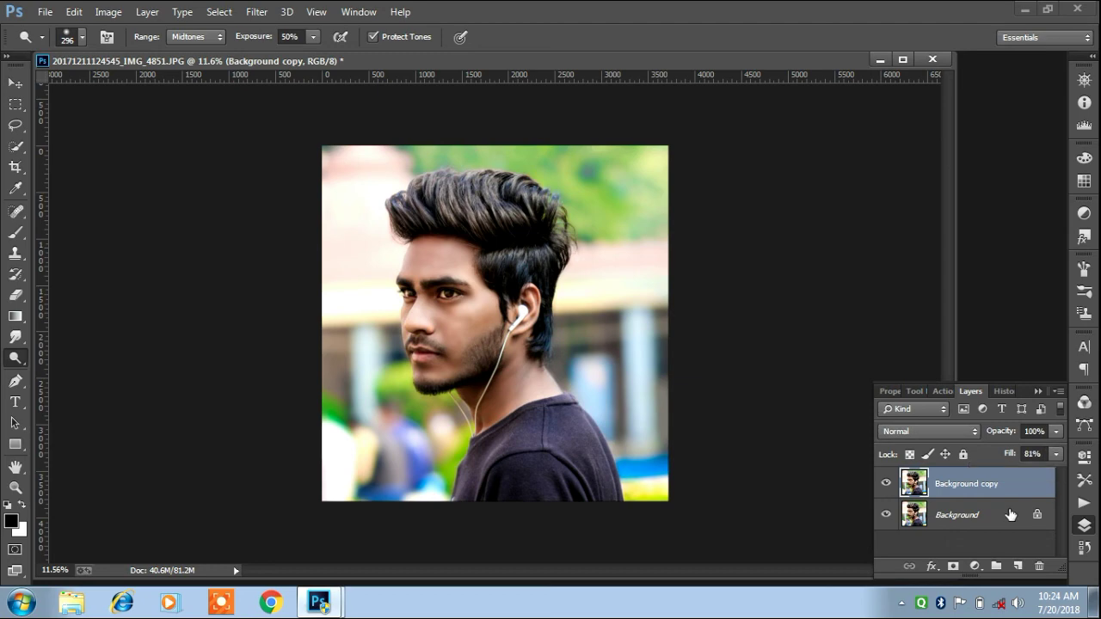
pyautogui.rightClick(955, 514)
pyautogui.click(992, 452)
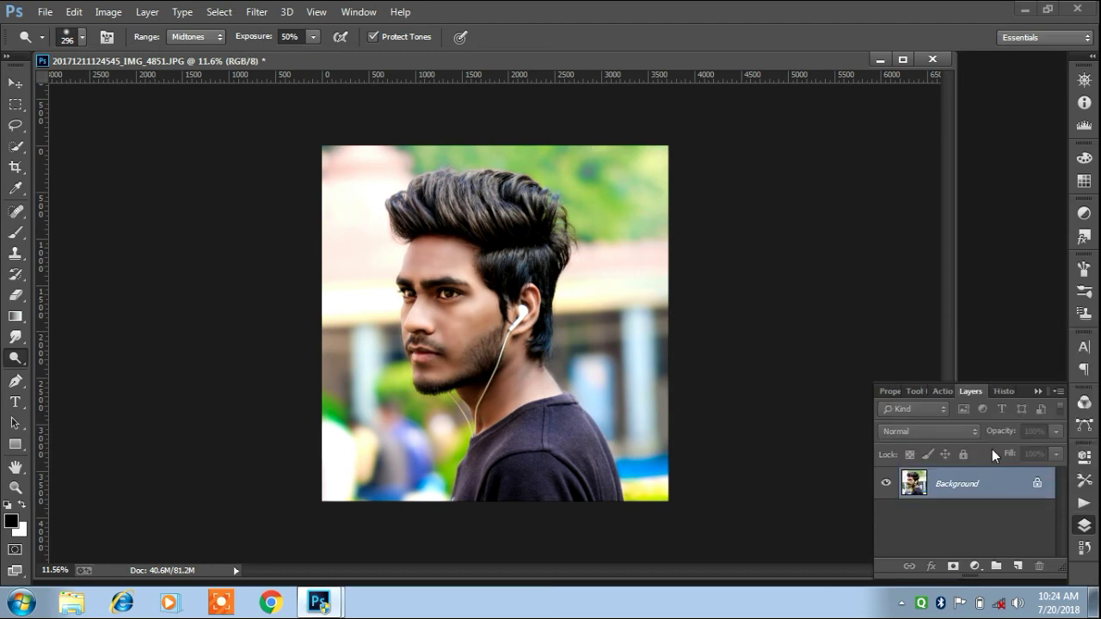
pyautogui.click(44, 12)
pyautogui.click(94, 159)
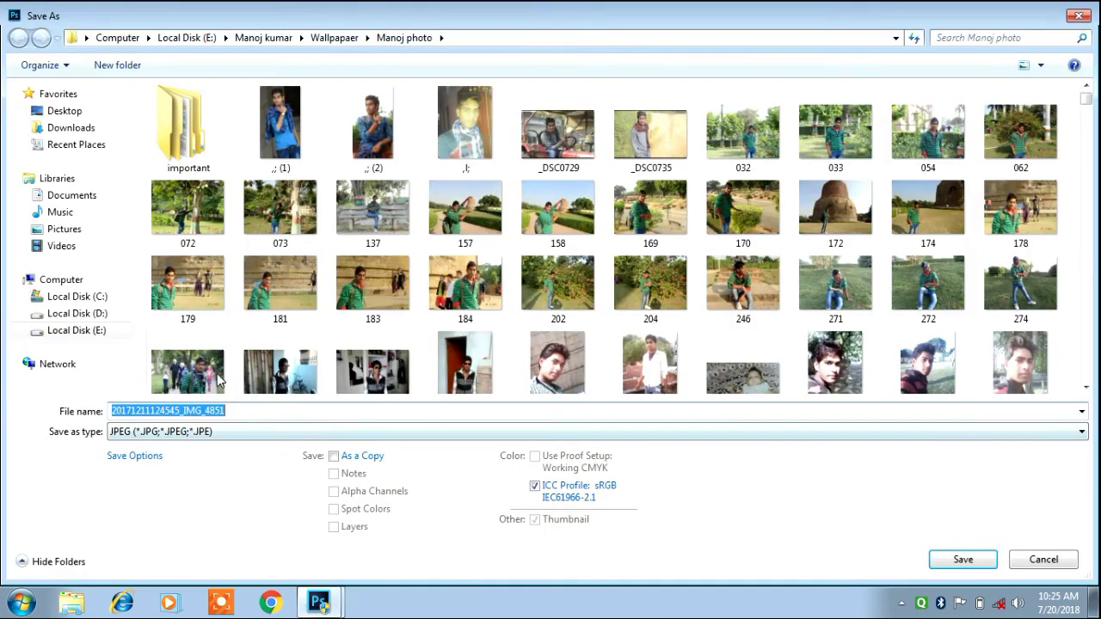
pyautogui.click(60, 212)
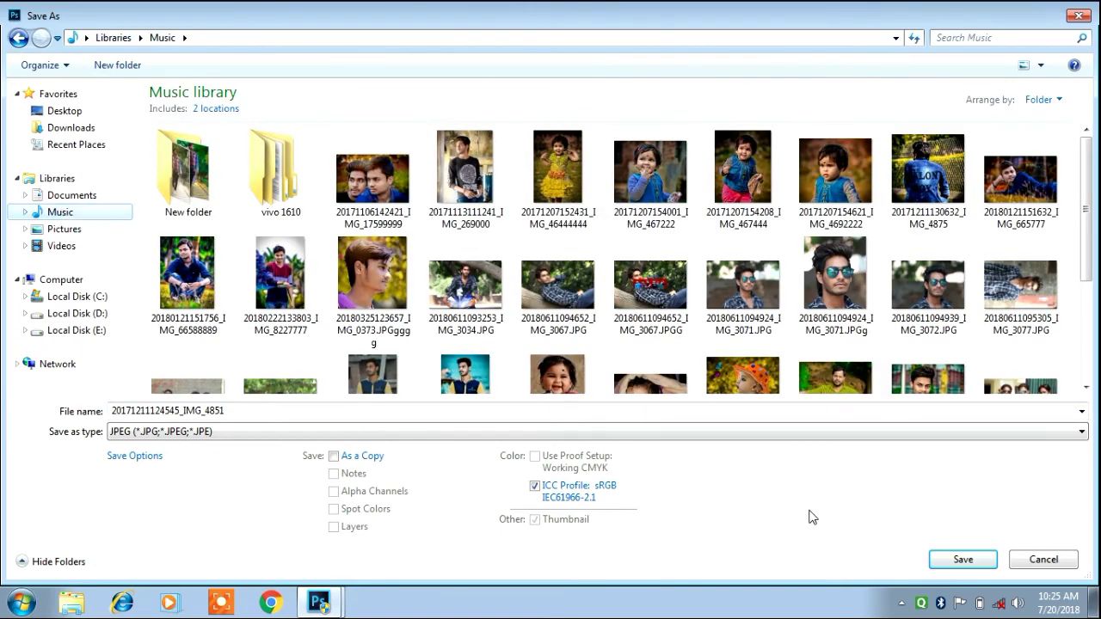
pyautogui.click(963, 560)
pyautogui.click(645, 151)
pyautogui.moveTo(320, 602)
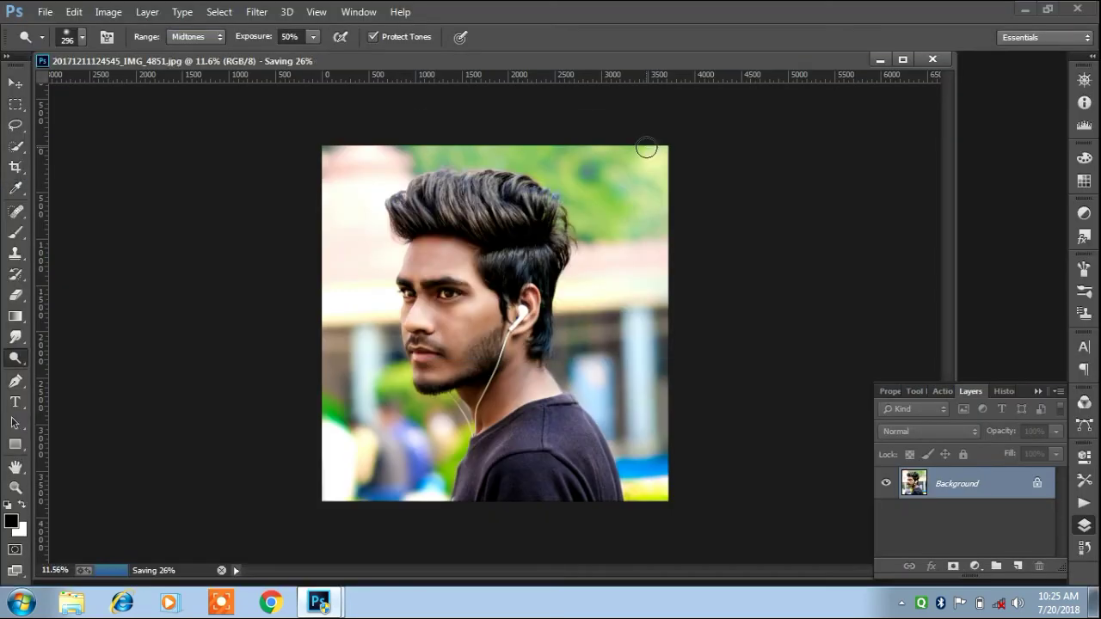
pyautogui.click(71, 603)
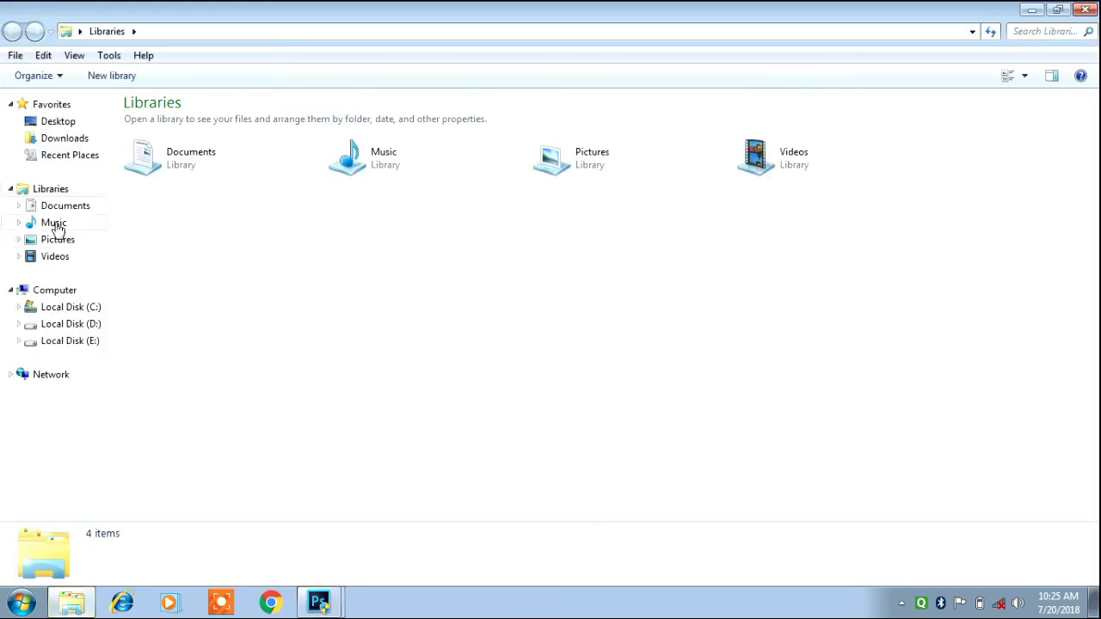
pyautogui.click(54, 224)
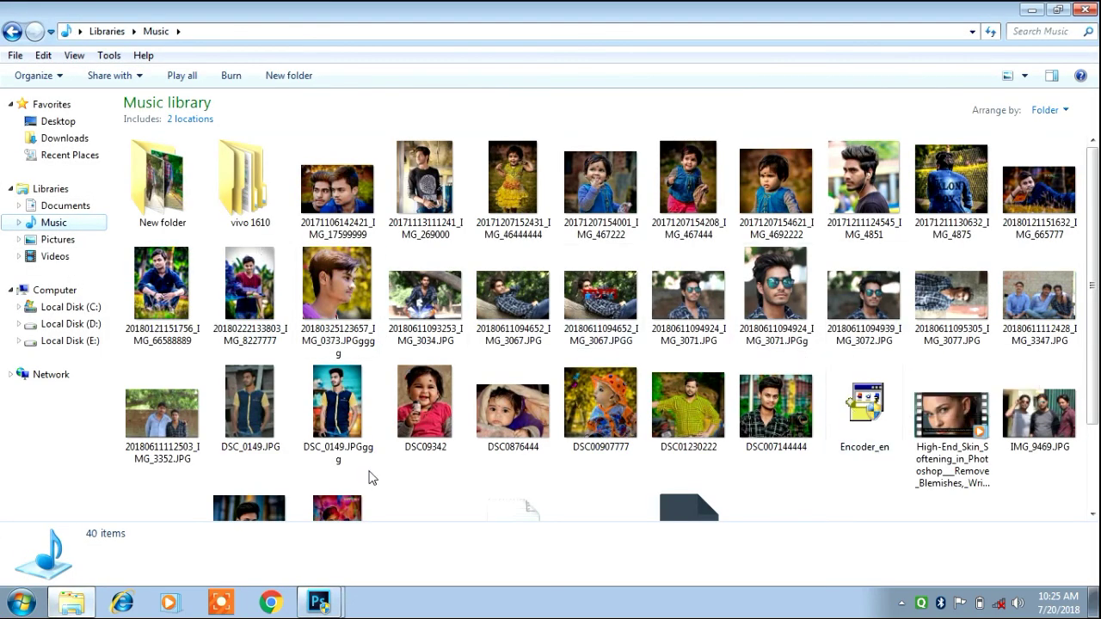
pyautogui.doubleClick(863, 185)
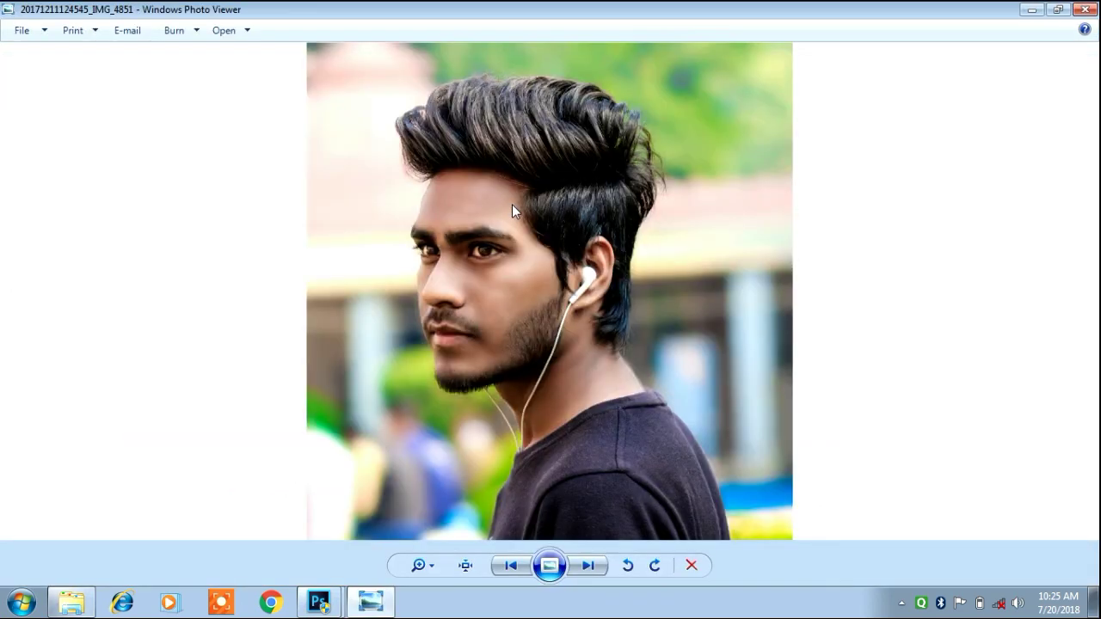
pyautogui.click(421, 565)
pyautogui.moveTo(431, 549); pyautogui.dragTo(433, 561)
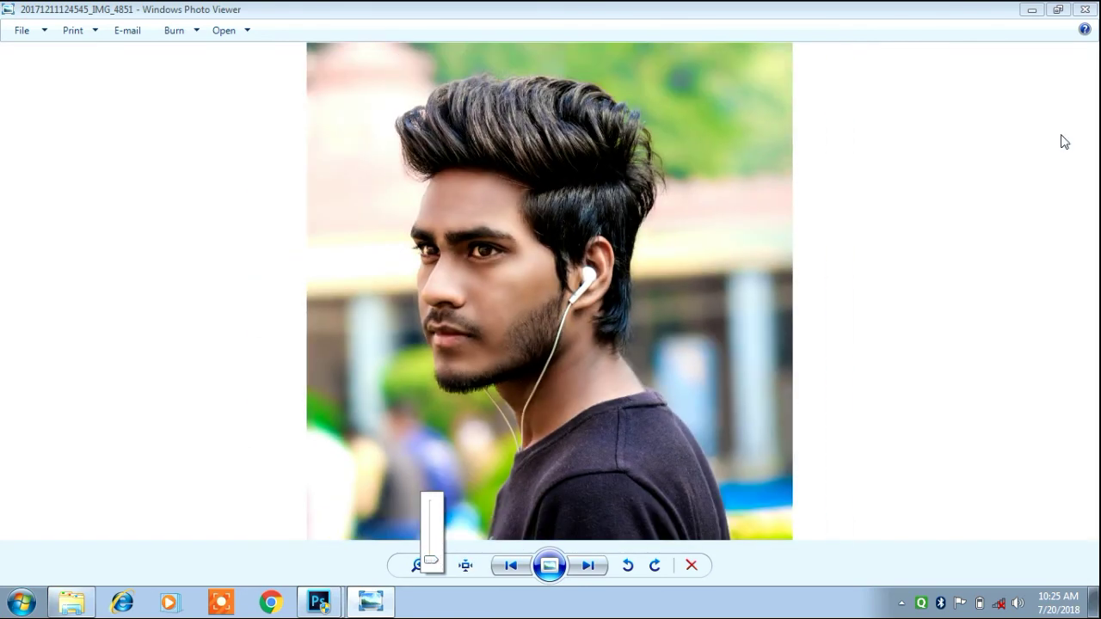
pyautogui.click(1082, 8)
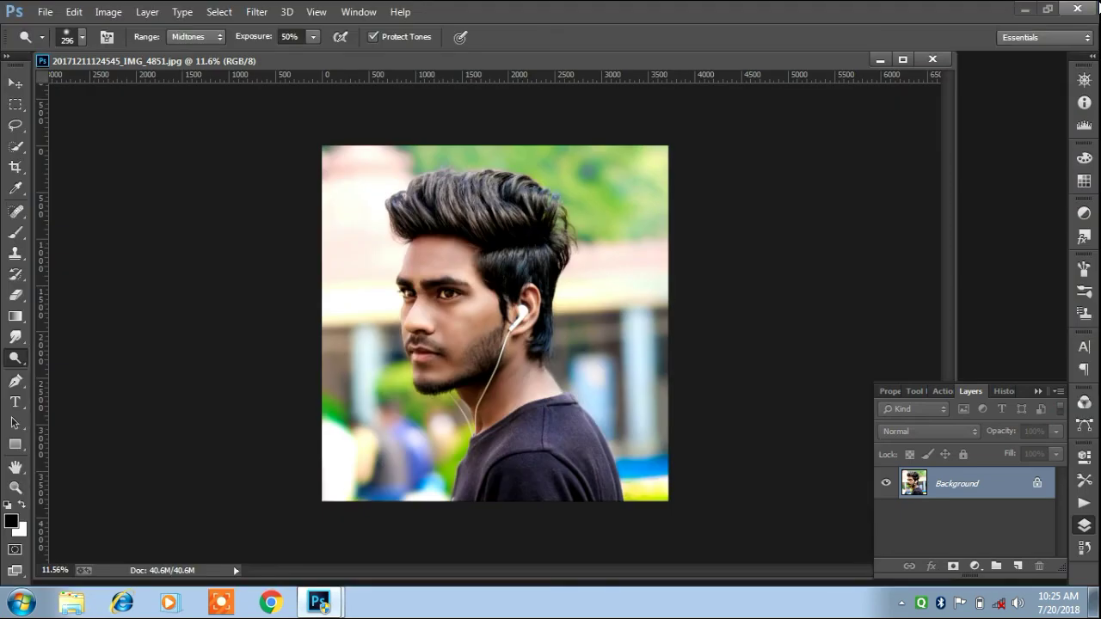
pyautogui.click(902, 603)
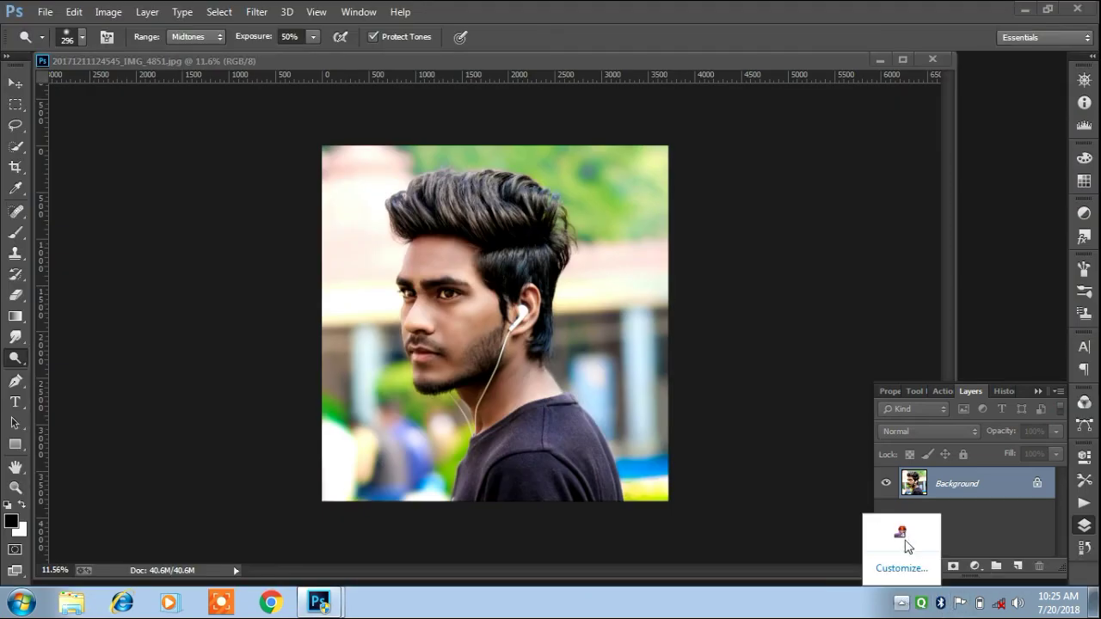
pyautogui.rightClick(905, 533)
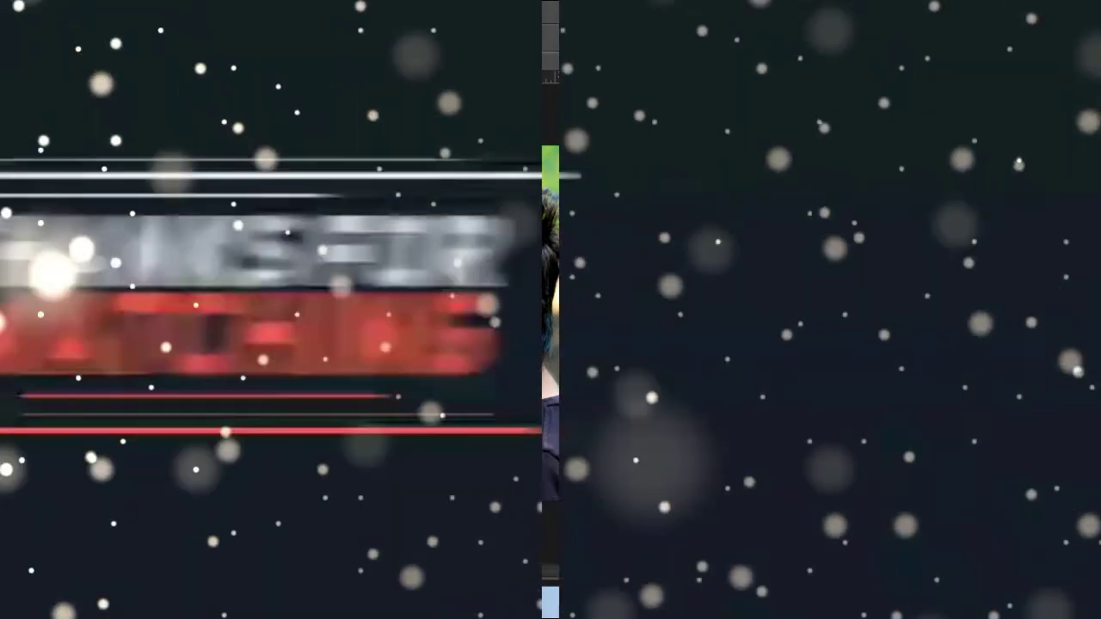